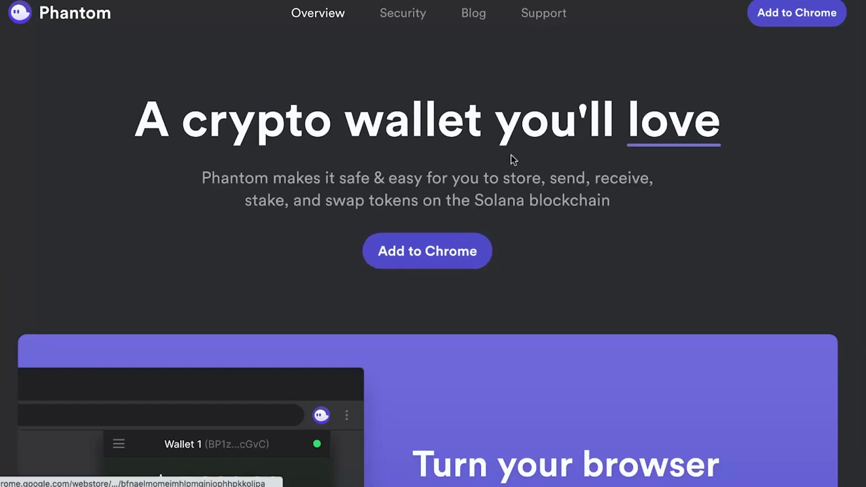
- Install the Phantom wallet extension from the Chrome Web Store
{"action": "left_click", "coordinate": [462, 254]}
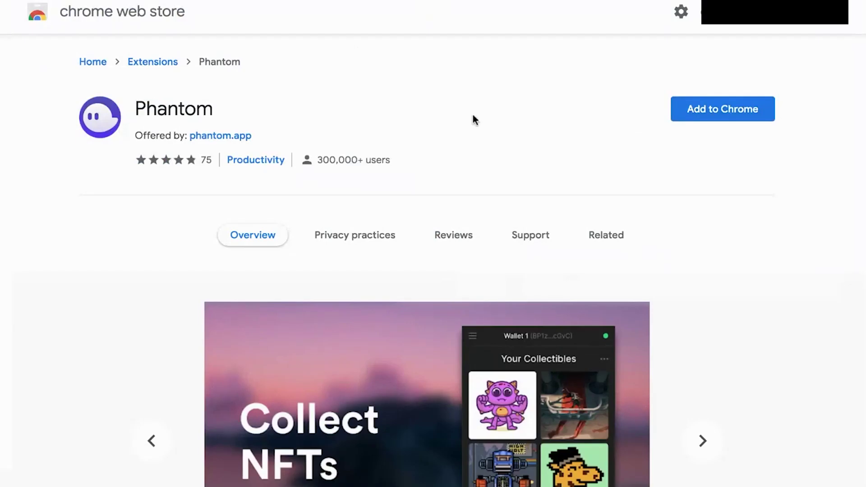
{"action": "left_click", "coordinate": [695, 110]}
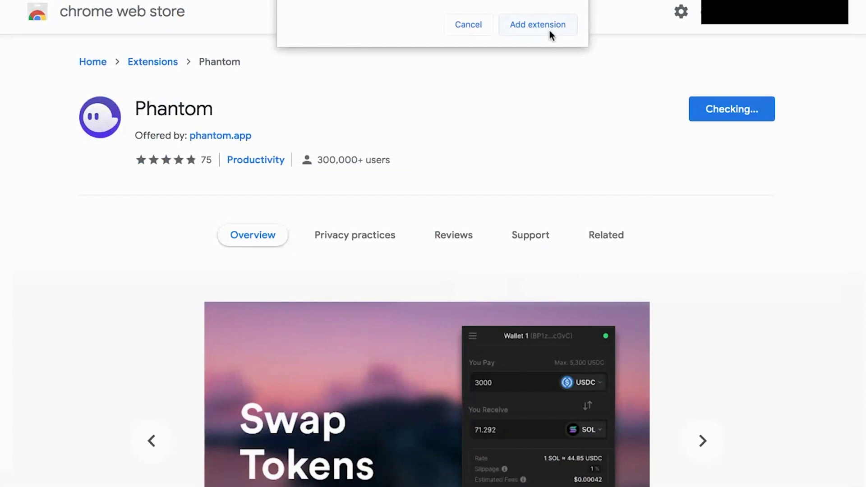
{"action": "left_click", "coordinate": [515, 23]}
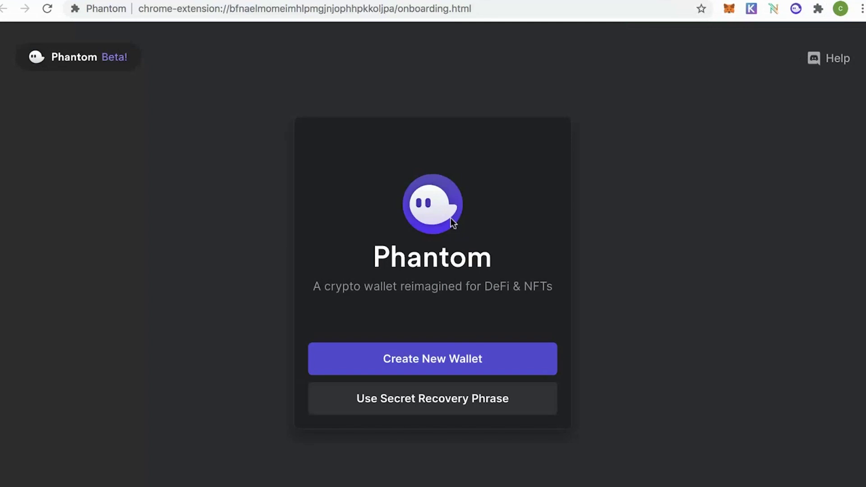
- Start creating a new Phantom wallet, copy its secret recovery phrase and acknowledge that it has been saved
{"action": "left_click", "coordinate": [795, 11]}
{"action": "left_click", "coordinate": [439, 366]}
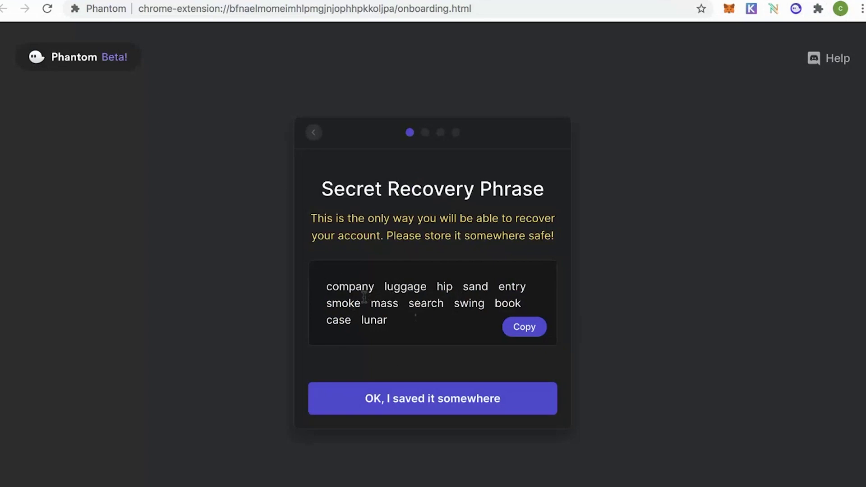
{"action": "left_click_drag", "start_coordinate": [327, 289], "coordinate": [392, 320]}
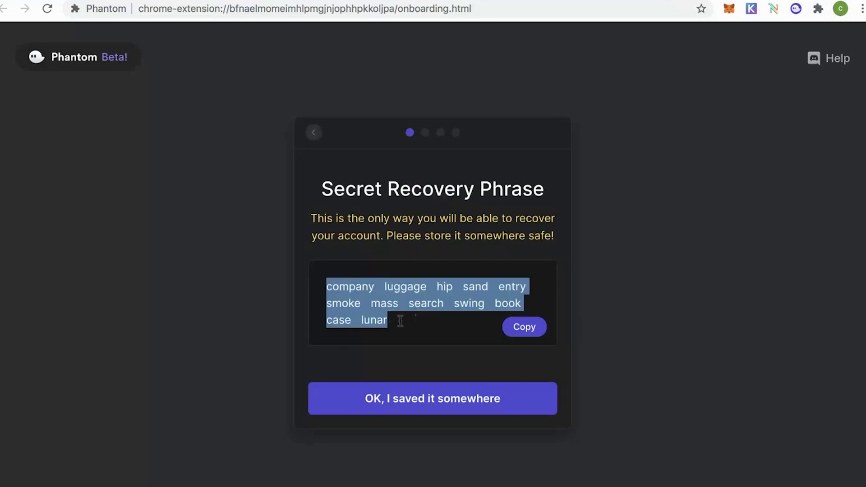
{"action": "left_click", "coordinate": [400, 320]}
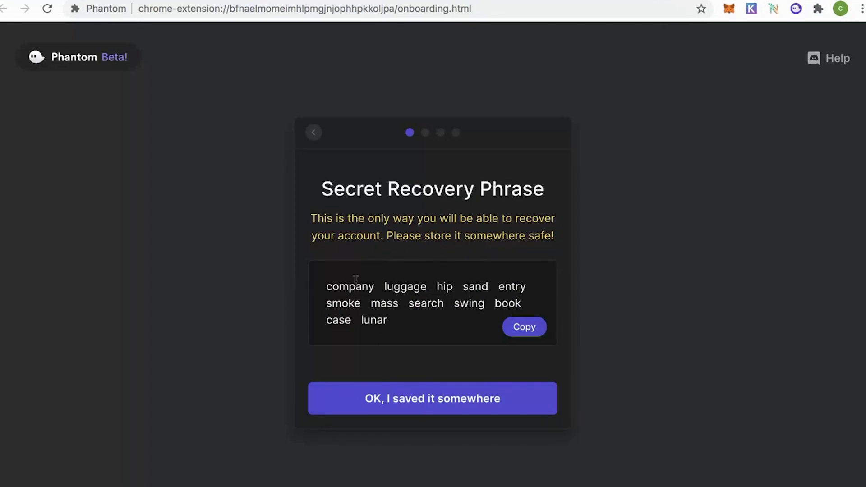
{"action": "left_click", "coordinate": [525, 334]}
{"action": "left_click", "coordinate": [466, 403]}
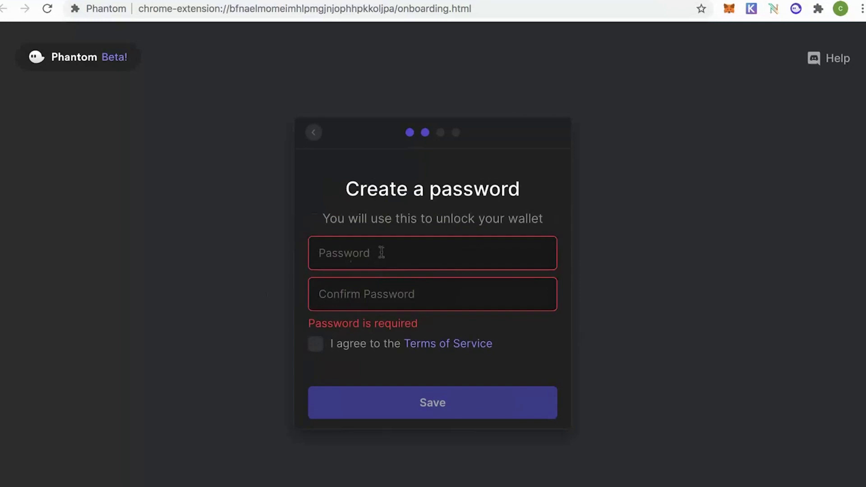
- Enter and confirm the wallet password, agree to the Terms of Service, and complete the Phantom onboarding
{"action": "type", "text": "••"}
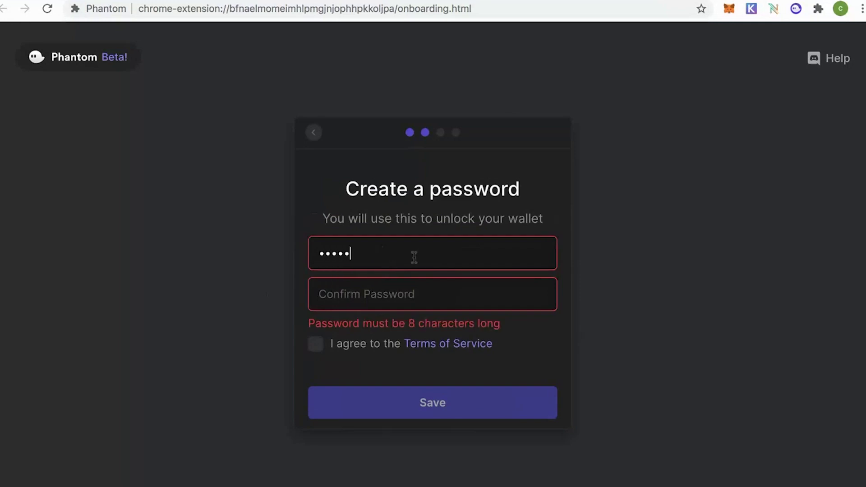
{"action": "type", "text": "••••••"}
{"action": "left_click", "coordinate": [423, 290]}
{"action": "type", "text": "••"}
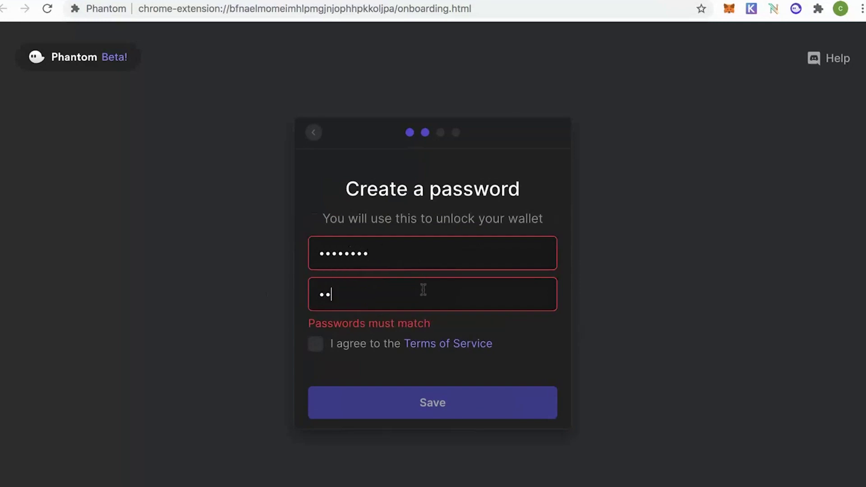
{"action": "type", "text": "•••••"}
{"action": "left_click", "coordinate": [318, 346]}
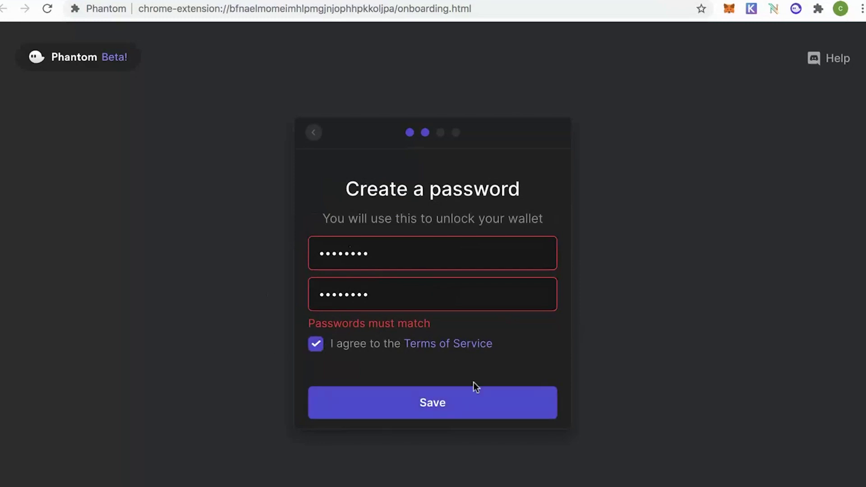
{"action": "left_click", "coordinate": [480, 404]}
{"action": "left_click", "coordinate": [485, 397]}
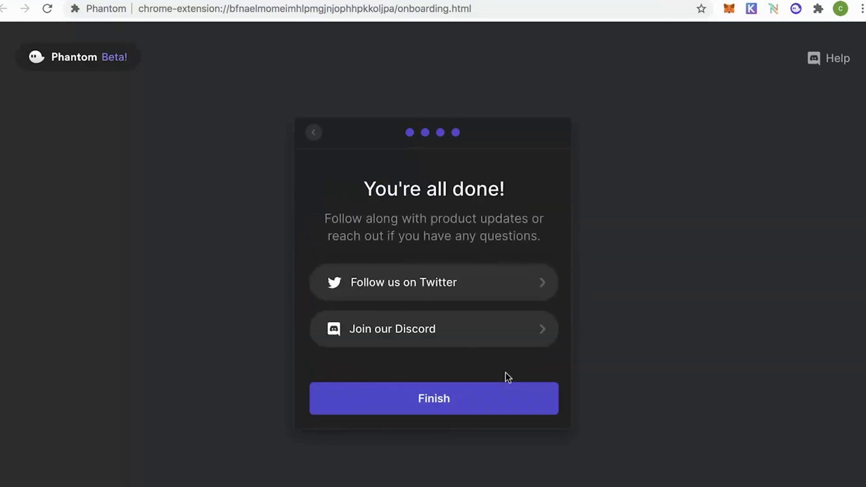
{"action": "left_click", "coordinate": [516, 389]}
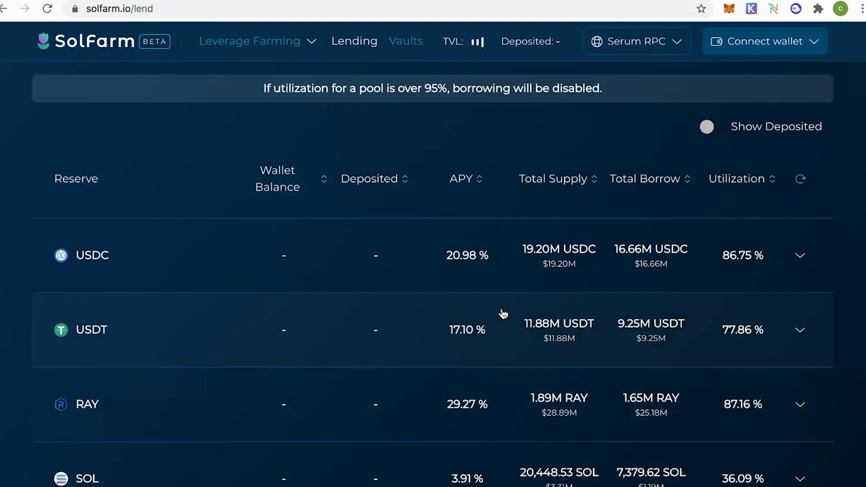
- Open the Phantom wallet on the SolFarm lending page and copy its address for depositing SOL from a wallet or exchange
{"action": "left_click", "coordinate": [796, 9]}
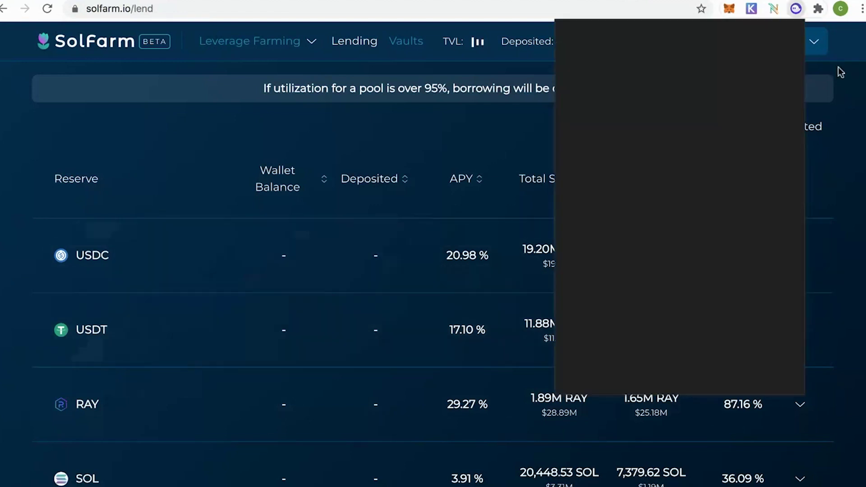
{"action": "left_click", "coordinate": [839, 72]}
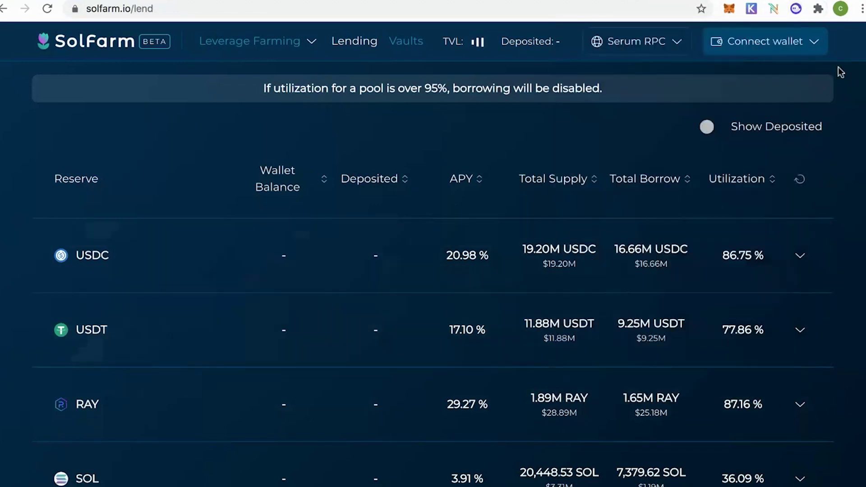
{"action": "left_click", "coordinate": [800, 13]}
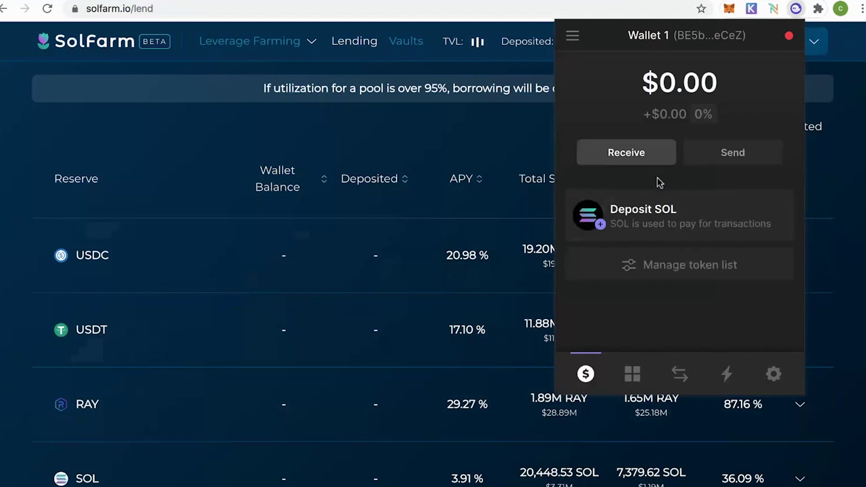
{"action": "left_click", "coordinate": [673, 228]}
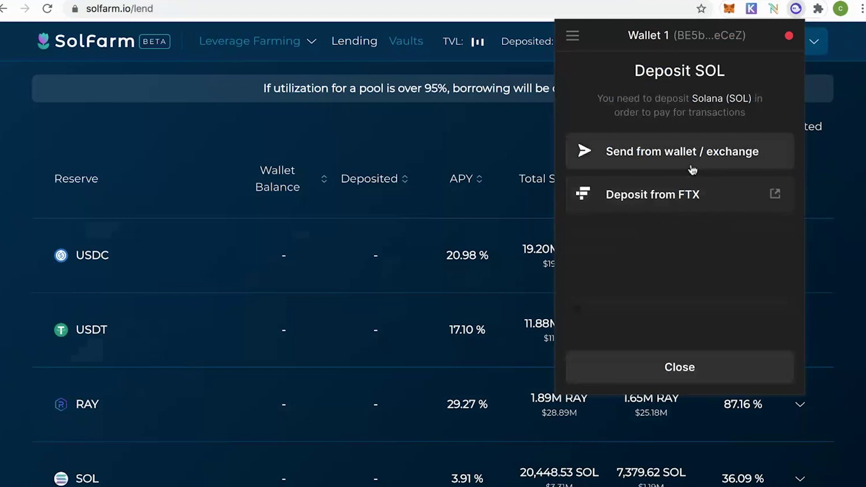
{"action": "left_click", "coordinate": [692, 169]}
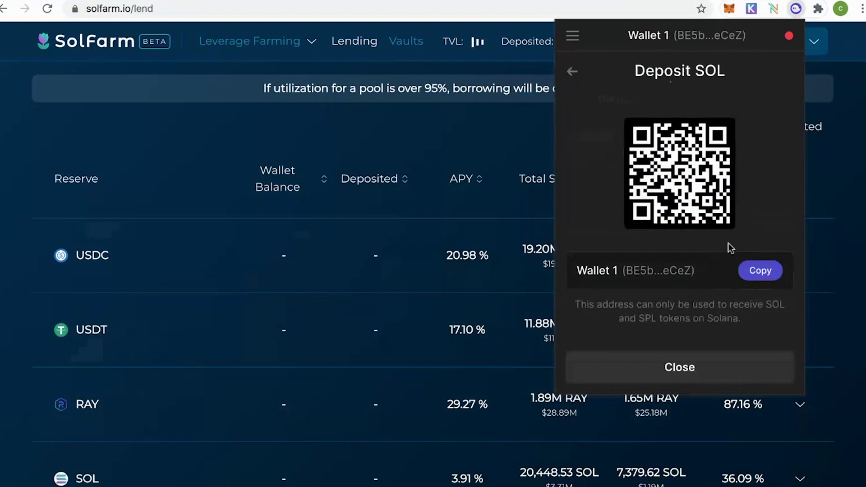
{"action": "left_click", "coordinate": [749, 268]}
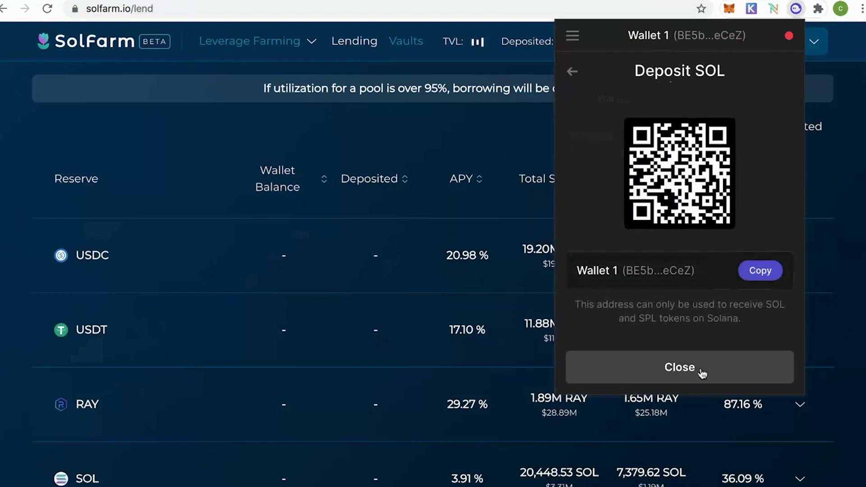
{"action": "left_click", "coordinate": [579, 80]}
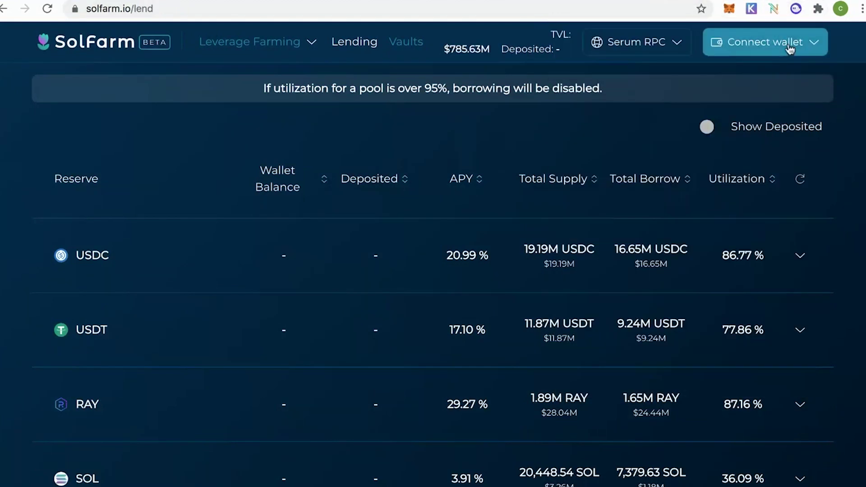
- Connect the Phantom wallet to SolFarm
{"action": "scroll", "coordinate": [551, 110], "scroll_direction": "down", "scroll_amount": 1}
{"action": "scroll", "coordinate": [709, 141], "scroll_direction": "up", "scroll_amount": 1}
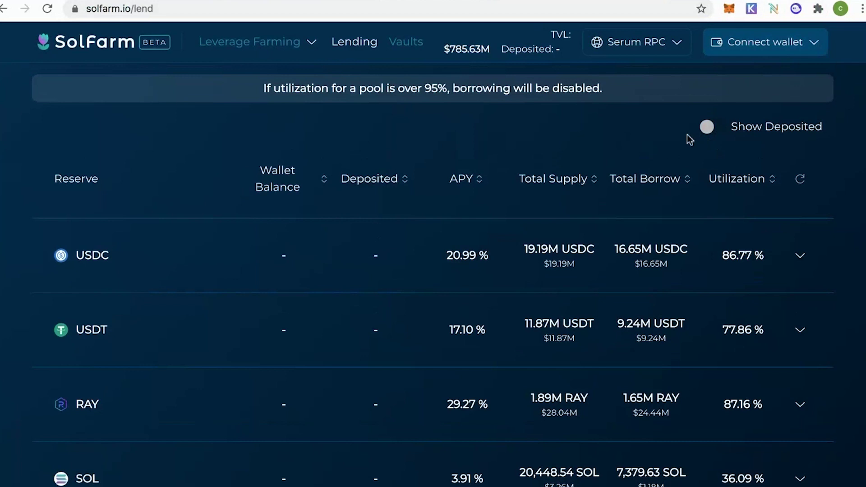
{"action": "left_click", "coordinate": [767, 45]}
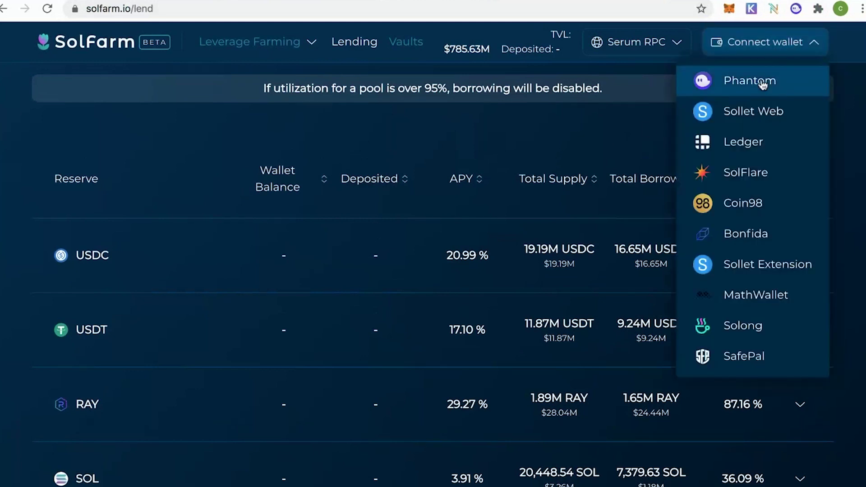
{"action": "left_click", "coordinate": [761, 82]}
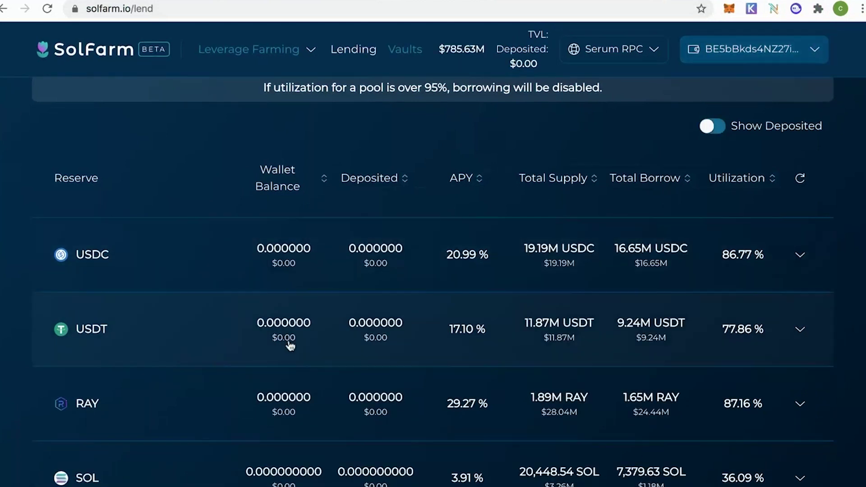
- Expand the SOL reserve to check its wallet balance, and disconnect the Phantom wallet from SolFarm
{"action": "scroll", "coordinate": [285, 339], "scroll_direction": "down", "scroll_amount": 3}
{"action": "left_click_drag", "start_coordinate": [257, 366], "coordinate": [326, 363]}
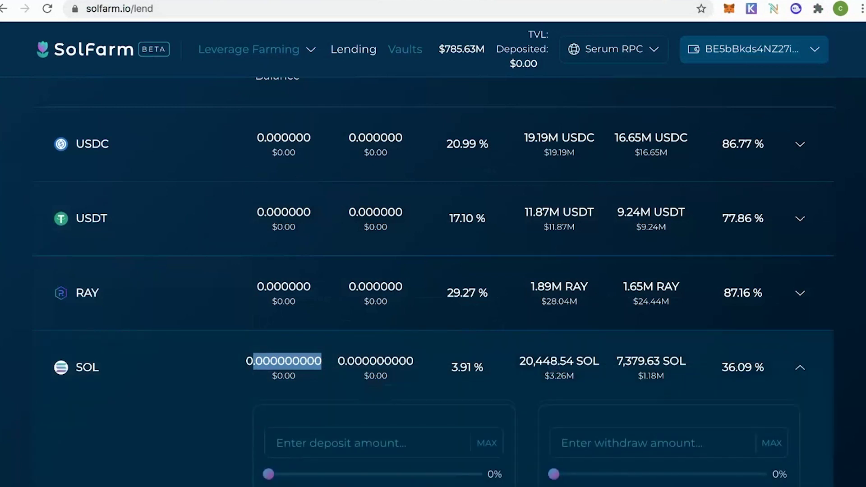
{"action": "scroll", "coordinate": [480, 203], "scroll_direction": "up", "scroll_amount": 3}
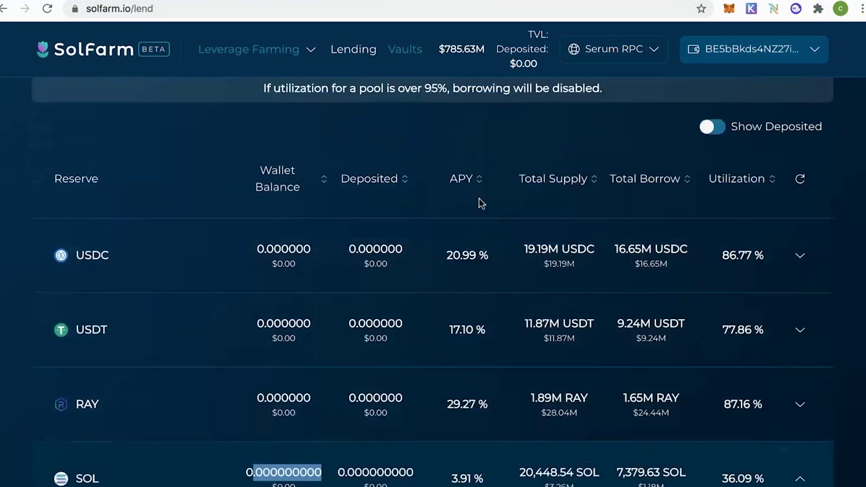
{"action": "scroll", "coordinate": [634, 144], "scroll_direction": "down", "scroll_amount": 3}
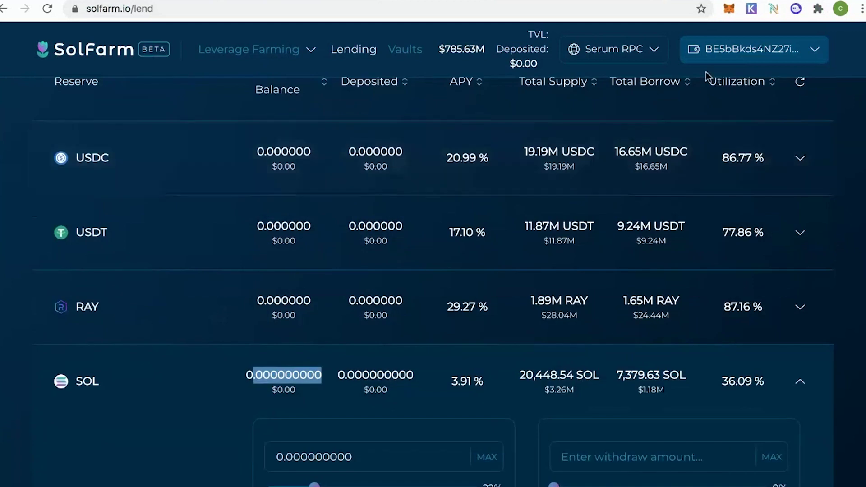
{"action": "scroll", "coordinate": [693, 189], "scroll_direction": "up", "scroll_amount": 3}
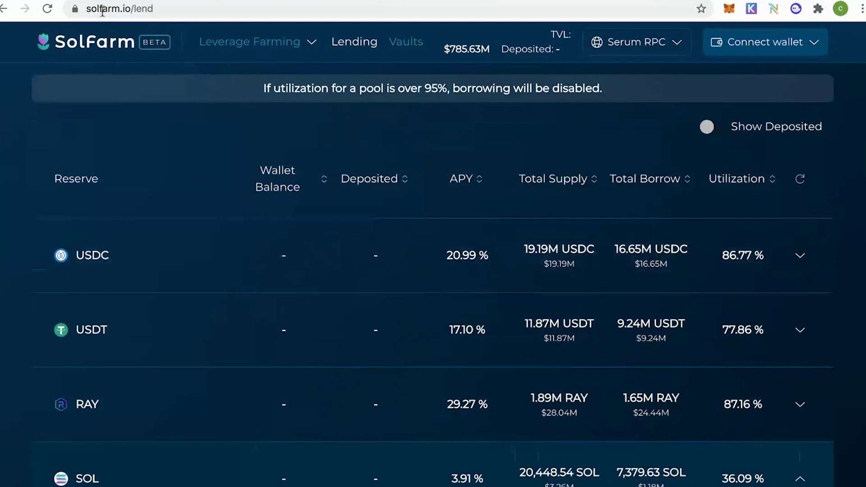
- Look over the lending reserves and connect the Sollet Web wallet to SolFarm, approving access to the main account
{"action": "left_click", "coordinate": [121, 10]}
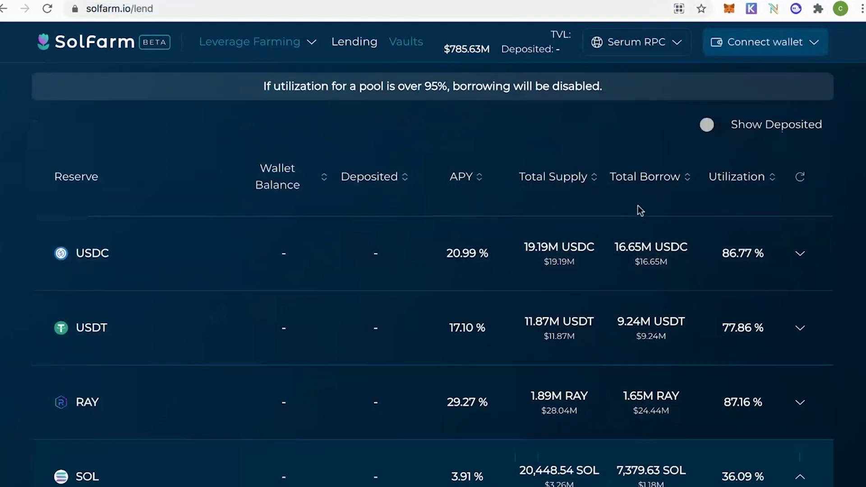
{"action": "scroll", "coordinate": [203, 149], "scroll_direction": "down", "scroll_amount": 1}
{"action": "scroll", "coordinate": [300, 279], "scroll_direction": "down", "scroll_amount": 5}
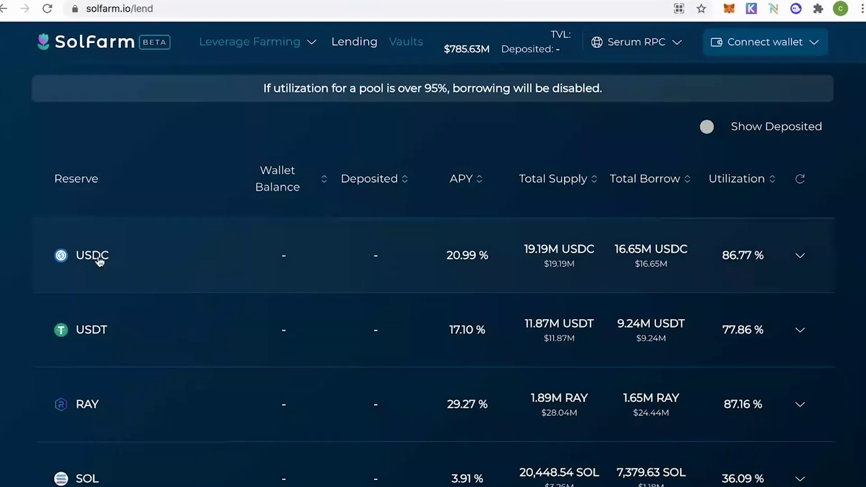
{"action": "scroll", "coordinate": [477, 292], "scroll_direction": "down", "scroll_amount": 1}
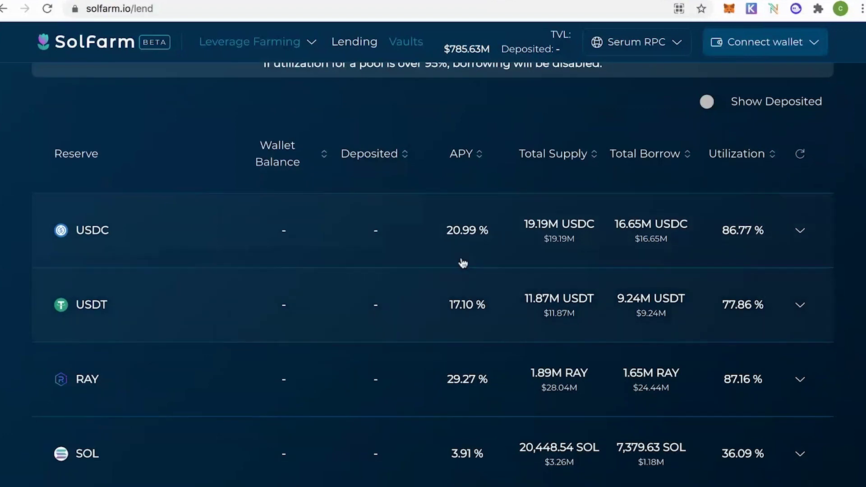
{"action": "scroll", "coordinate": [769, 292], "scroll_direction": "up", "scroll_amount": 1}
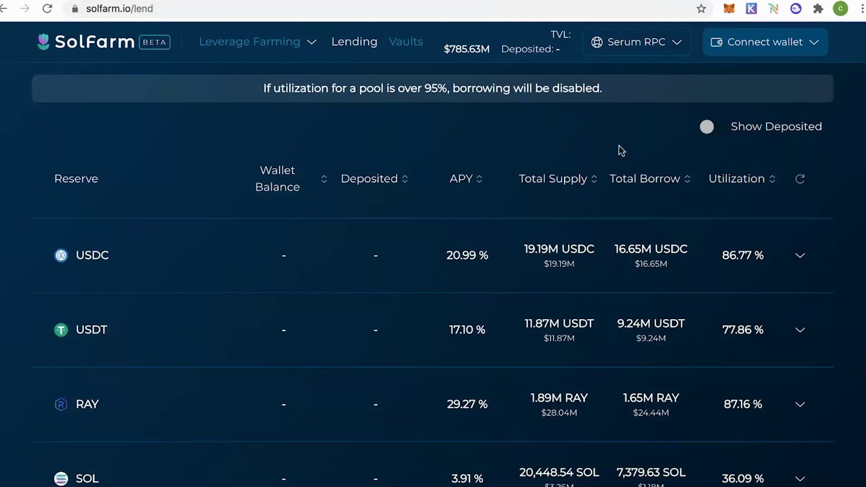
{"action": "left_click", "coordinate": [776, 57]}
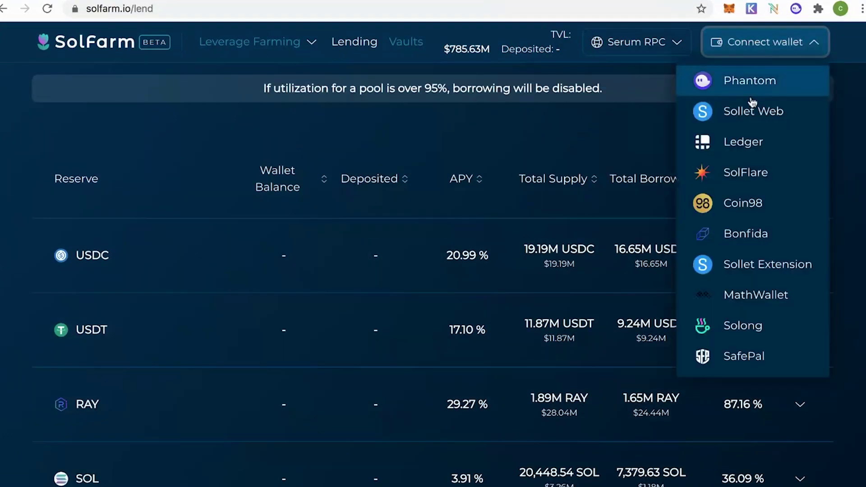
{"action": "left_click", "coordinate": [699, 110]}
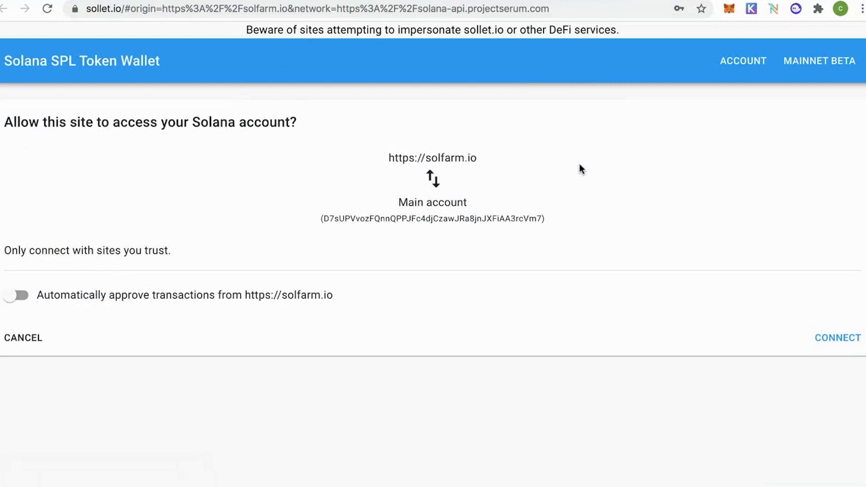
{"action": "left_click", "coordinate": [837, 339]}
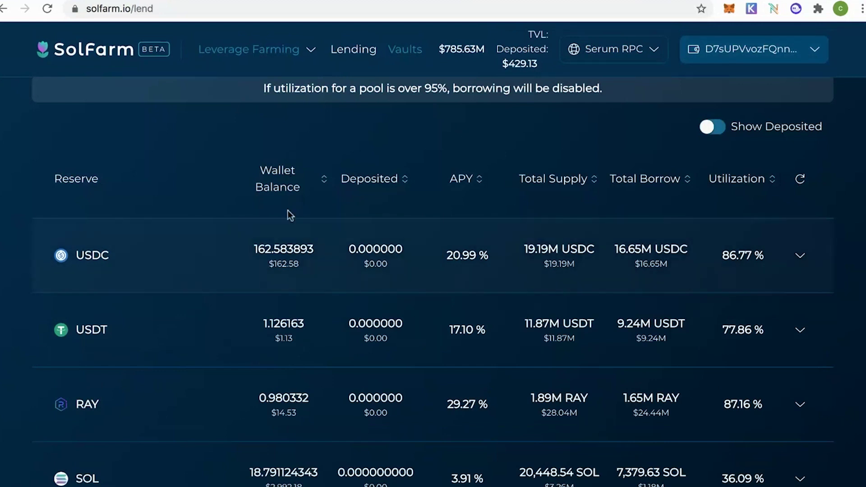
- Deposit 20 USDC into the USDC lending reserve and approve the transaction in the Sollet wallet
{"action": "left_click", "coordinate": [285, 251]}
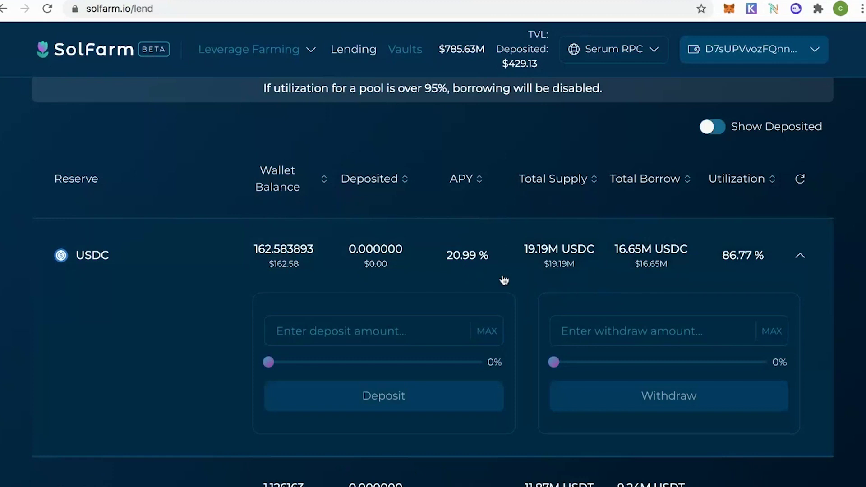
{"action": "mouse_move", "coordinate": [273, 368]}
{"action": "left_mouse_down"}
{"action": "mouse_move", "coordinate": [482, 375]}
{"action": "mouse_move", "coordinate": [504, 362]}
{"action": "mouse_move", "coordinate": [286, 361]}
{"action": "left_mouse_up"}
{"action": "left_click_drag", "start_coordinate": [344, 334], "coordinate": [285, 322]}
{"action": "key", "text": "ctrl+a"}
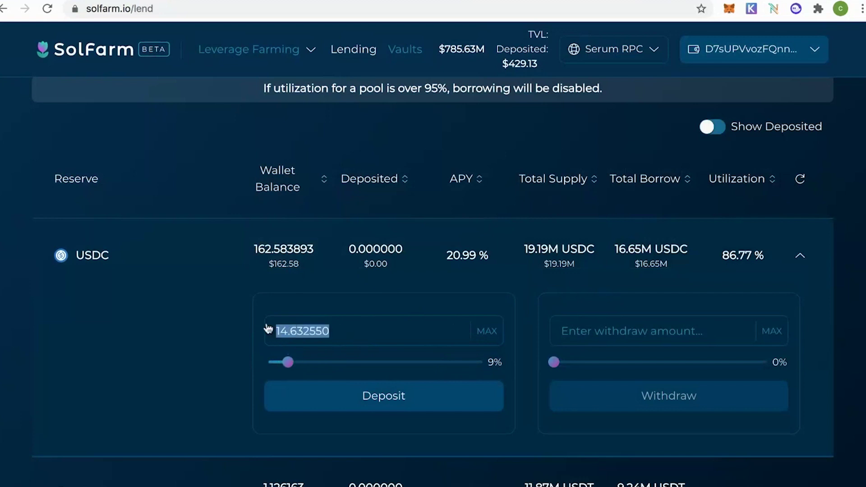
{"action": "type", "text": "20"}
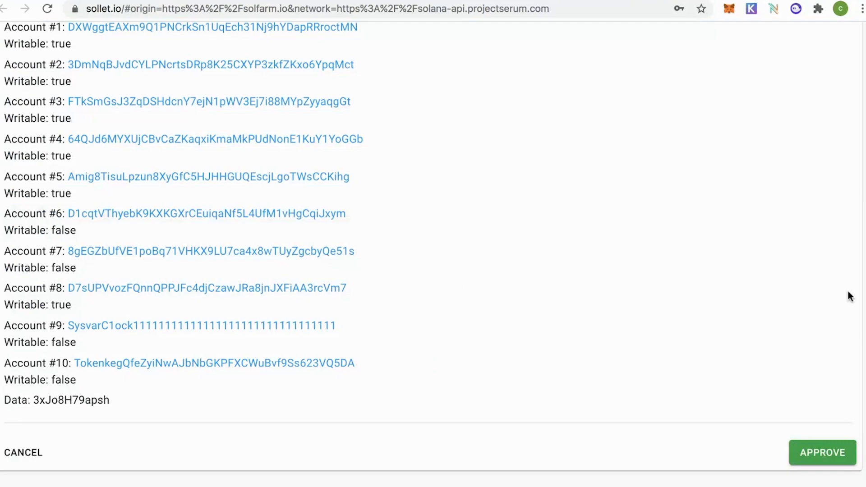
{"action": "left_click", "coordinate": [831, 452]}
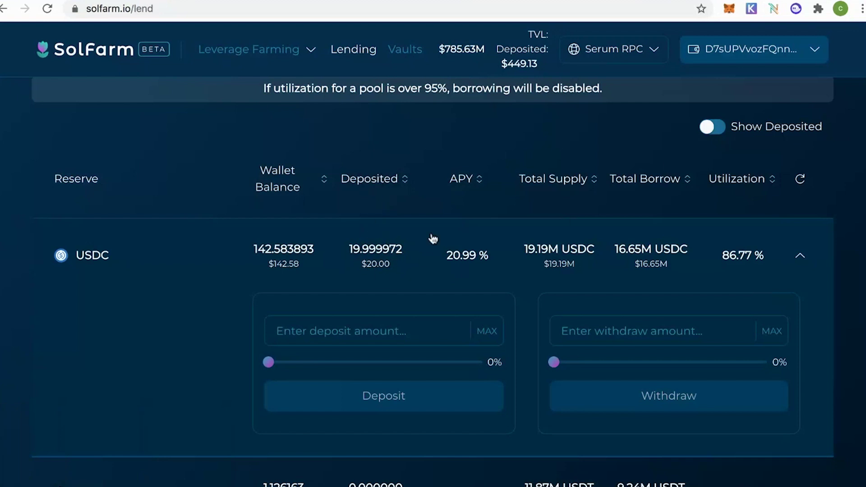
- Collapse the USDC reserve and examine the deposited amounts, APYs, supply and borrow figures across the lending reserves
{"action": "scroll", "coordinate": [537, 290], "scroll_direction": "down", "scroll_amount": 1}
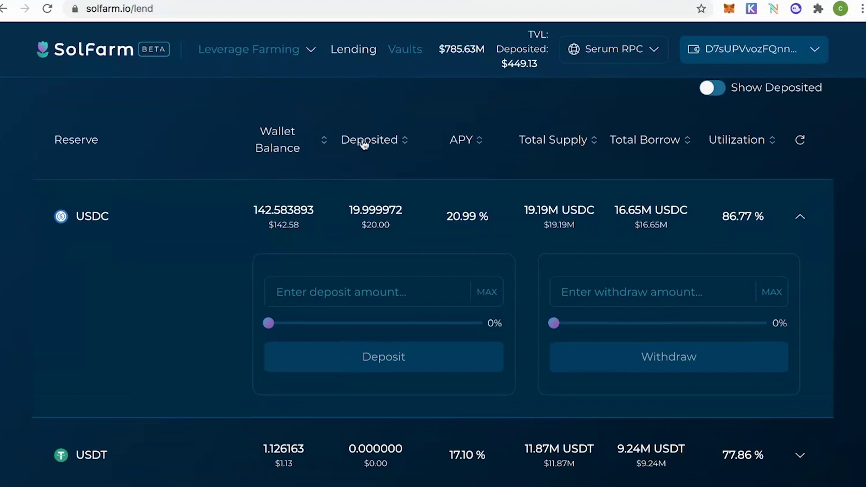
{"action": "left_click", "coordinate": [93, 217]}
{"action": "scroll", "coordinate": [458, 215], "scroll_direction": "down", "scroll_amount": 5}
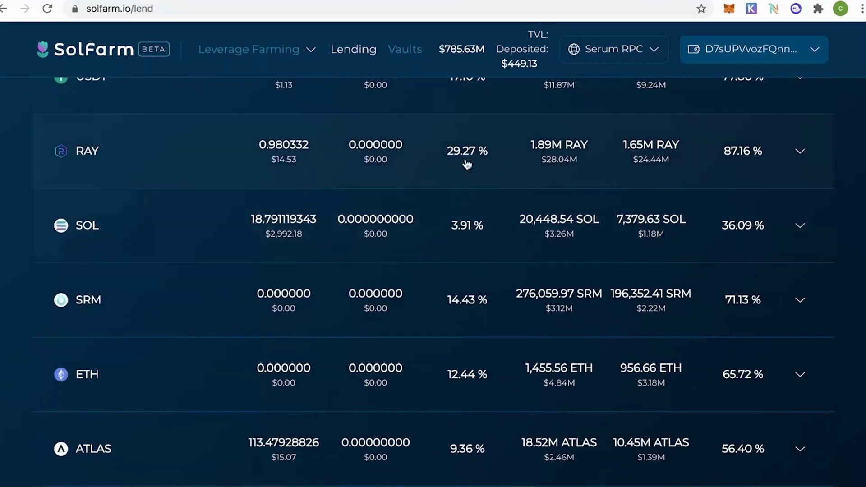
{"action": "scroll", "coordinate": [174, 168], "scroll_direction": "up", "scroll_amount": 1}
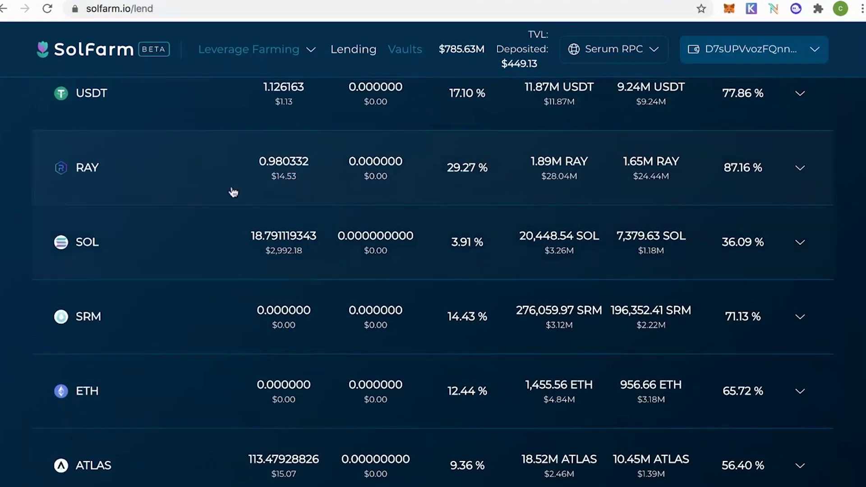
{"action": "left_click", "coordinate": [481, 169]}
{"action": "left_click", "coordinate": [481, 169]}
{"action": "scroll", "coordinate": [236, 312], "scroll_direction": "down", "scroll_amount": 10}
{"action": "scroll", "coordinate": [290, 280], "scroll_direction": "up", "scroll_amount": 4}
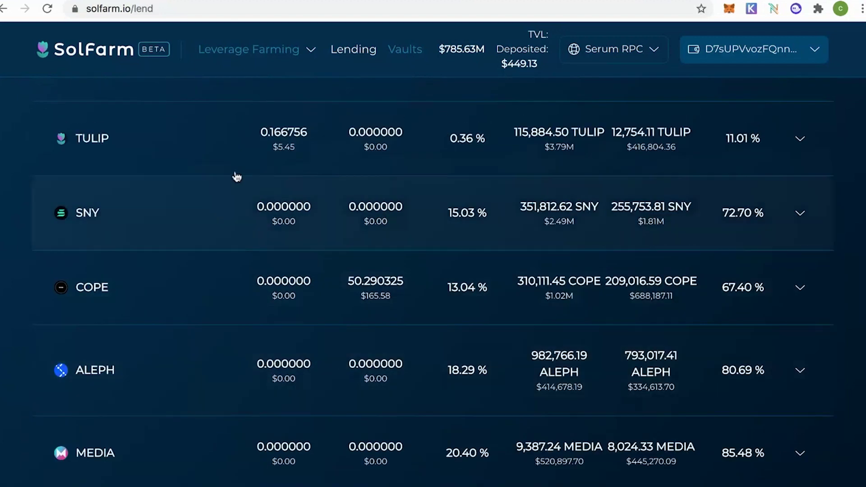
{"action": "scroll", "coordinate": [406, 222], "scroll_direction": "down", "scroll_amount": 4}
{"action": "scroll", "coordinate": [410, 237], "scroll_direction": "up", "scroll_amount": 1}
{"action": "scroll", "coordinate": [410, 237], "scroll_direction": "up", "scroll_amount": 2}
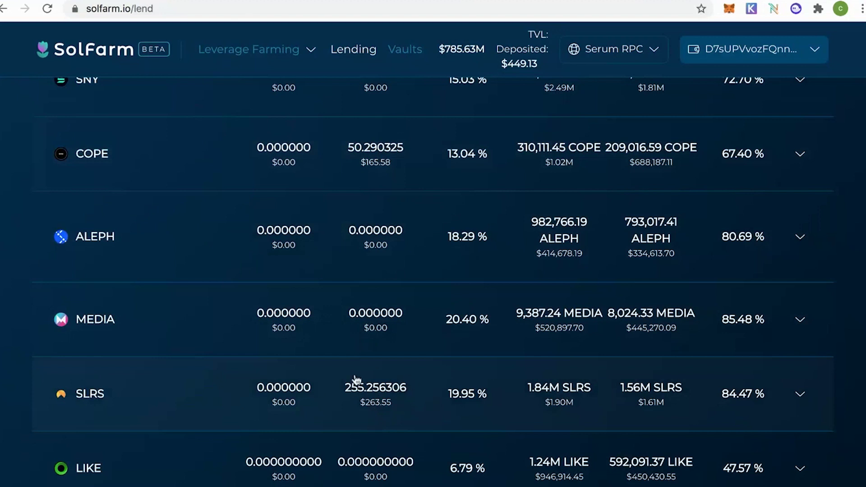
{"action": "scroll", "coordinate": [475, 286], "scroll_direction": "up", "scroll_amount": 15}
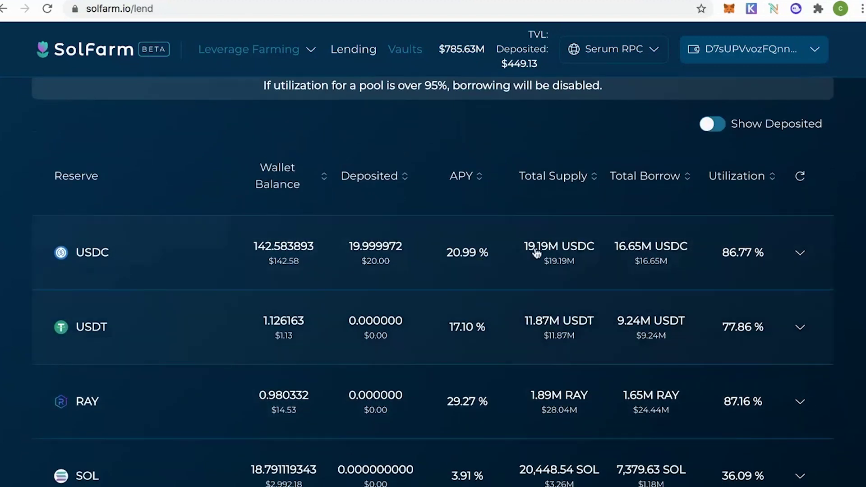
{"action": "scroll", "coordinate": [506, 317], "scroll_direction": "down", "scroll_amount": 1}
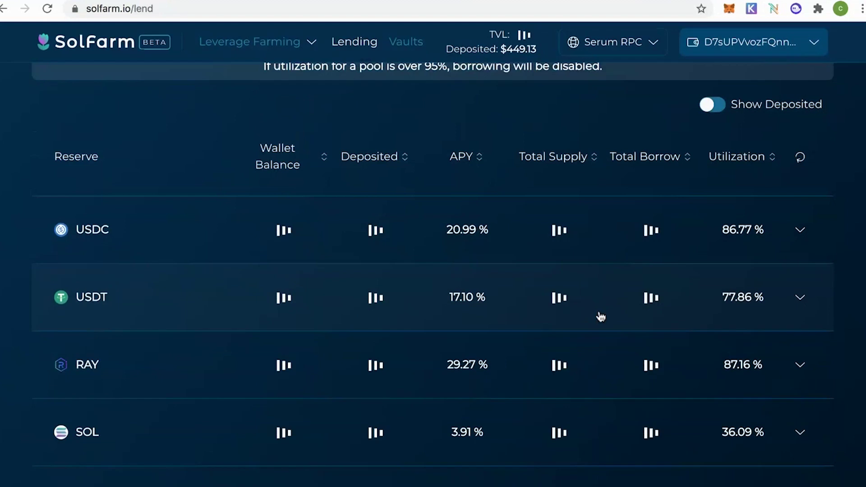
{"action": "scroll", "coordinate": [454, 196], "scroll_direction": "up", "scroll_amount": 1}
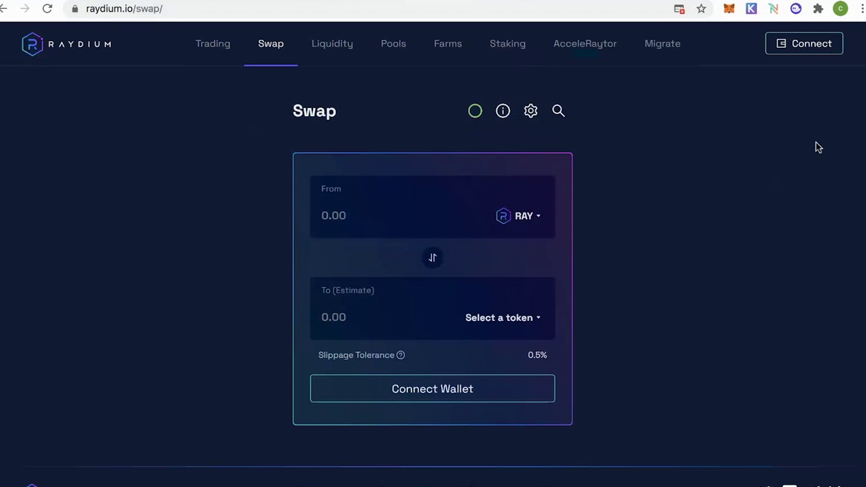
- Connect the Sollet Web wallet to Raydium
{"action": "left_click", "coordinate": [793, 45]}
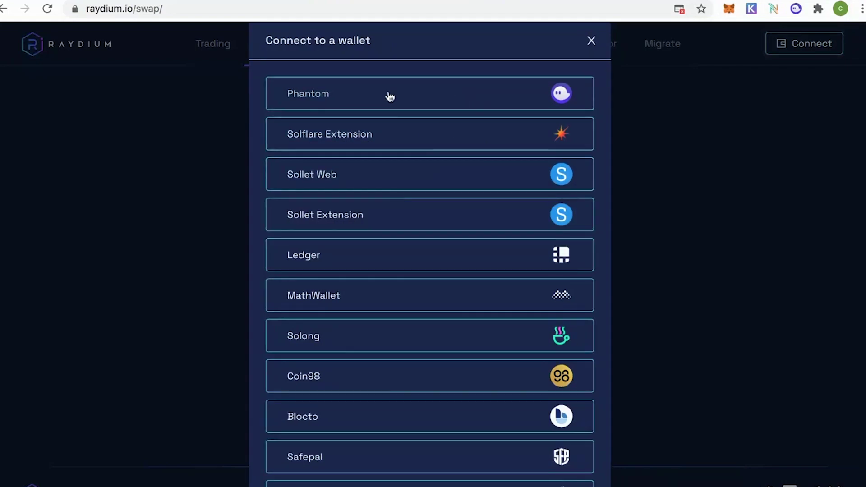
{"action": "left_click", "coordinate": [433, 177]}
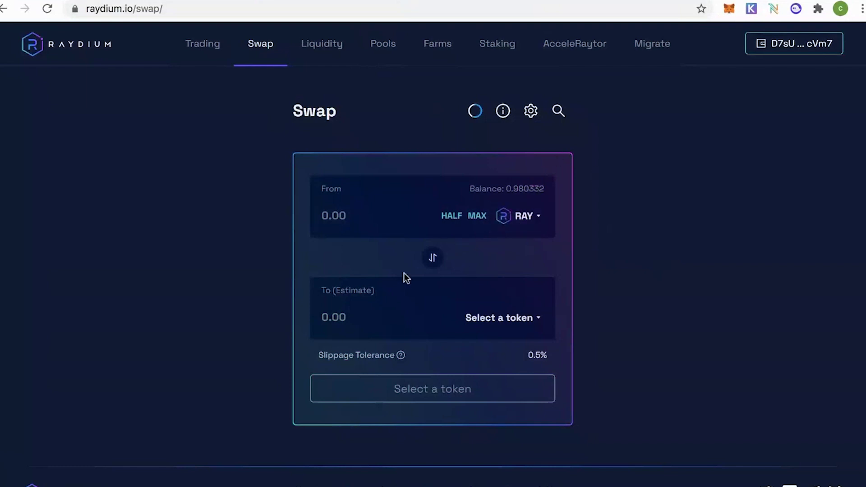
- Set up a swap of 10 USDC to RAY, making RAY the receiving token
{"action": "left_click", "coordinate": [429, 262]}
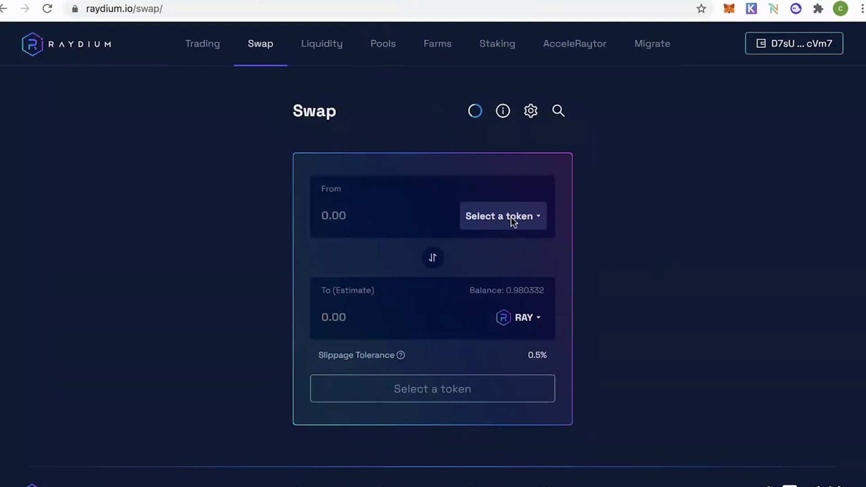
{"action": "left_click", "coordinate": [511, 217]}
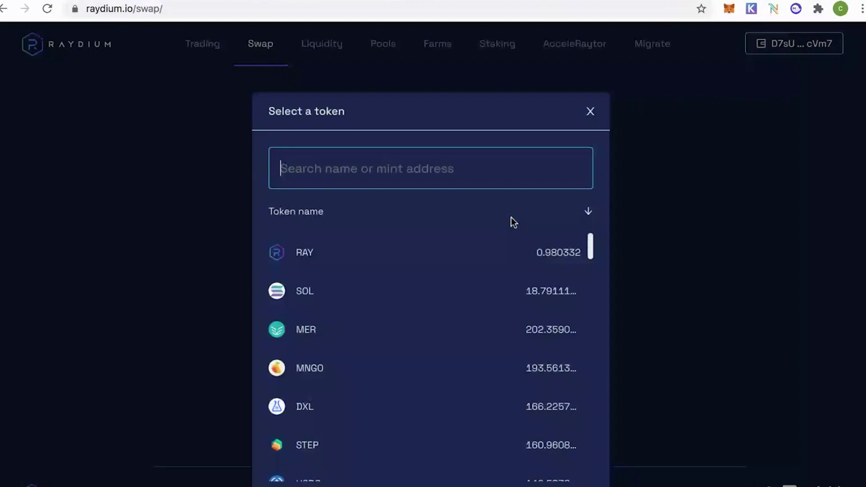
{"action": "type", "text": "usdc"}
{"action": "left_click", "coordinate": [508, 253]}
{"action": "left_click", "coordinate": [365, 213]}
{"action": "type", "text": "10"}
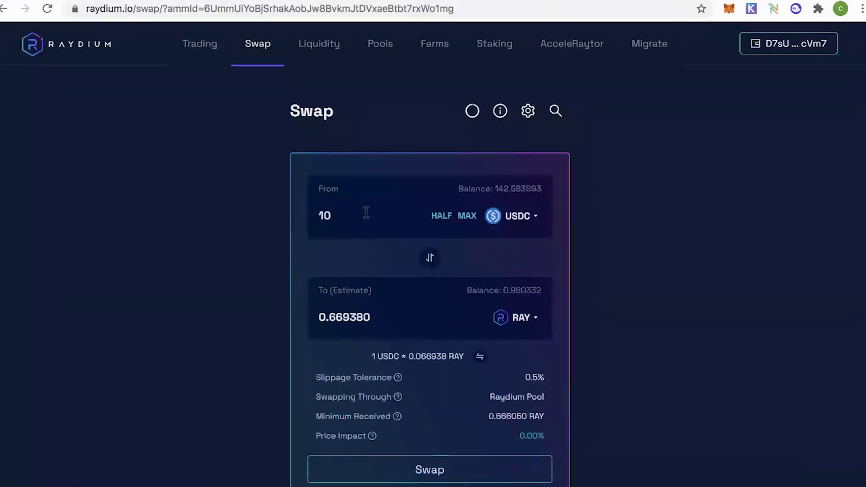
- Execute the swap with approval in the Sollet wallet, and check the USDC and RAY balances
{"action": "scroll", "coordinate": [447, 299], "scroll_direction": "down", "scroll_amount": 1}
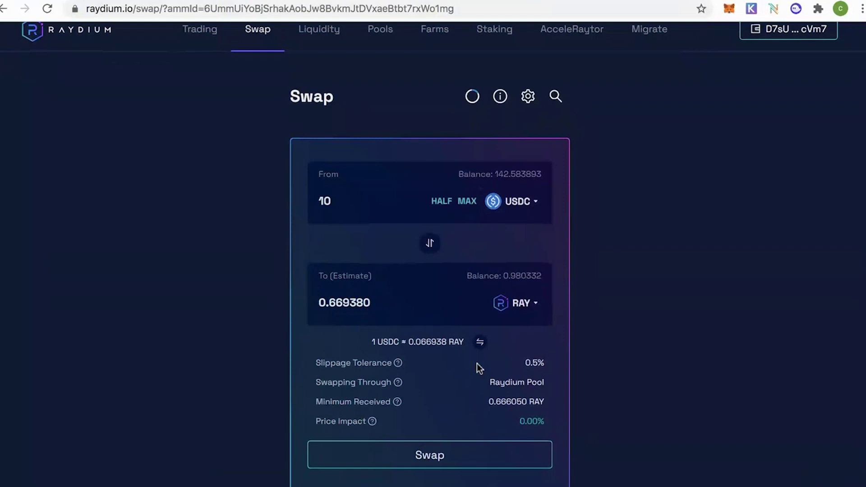
{"action": "scroll", "coordinate": [477, 363], "scroll_direction": "down", "scroll_amount": 1}
{"action": "left_click", "coordinate": [442, 441]}
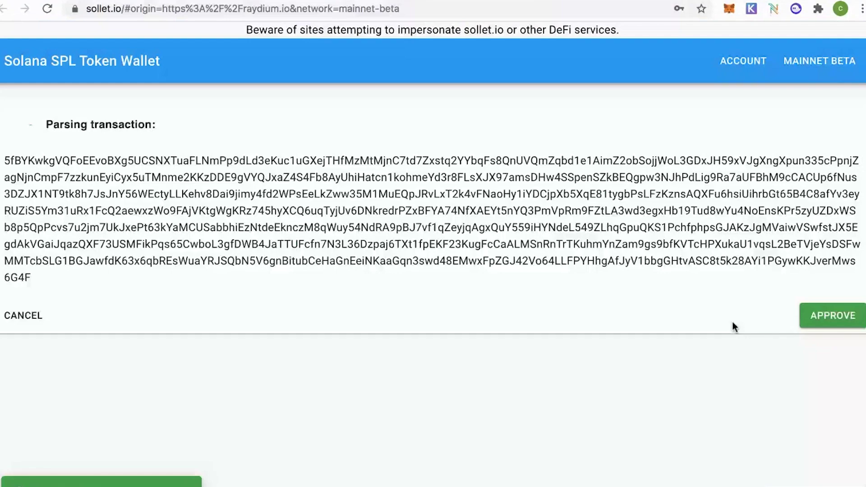
{"action": "left_click", "coordinate": [832, 367]}
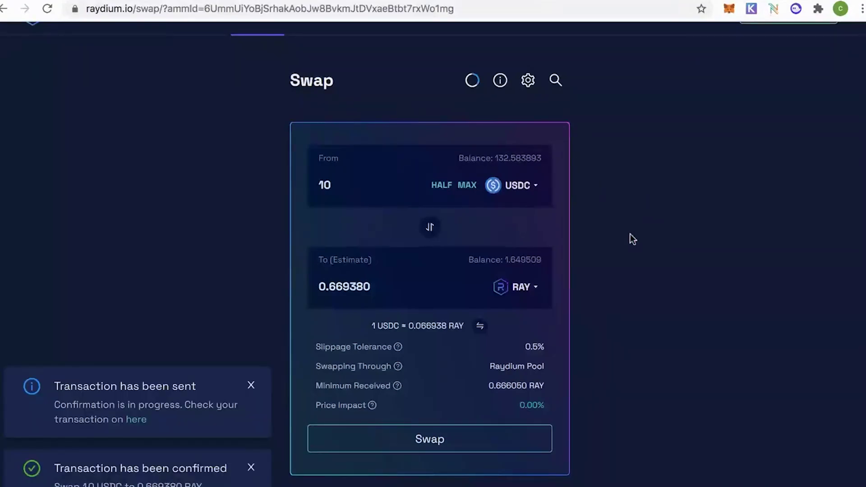
{"action": "left_click_drag", "start_coordinate": [492, 158], "coordinate": [526, 157]}
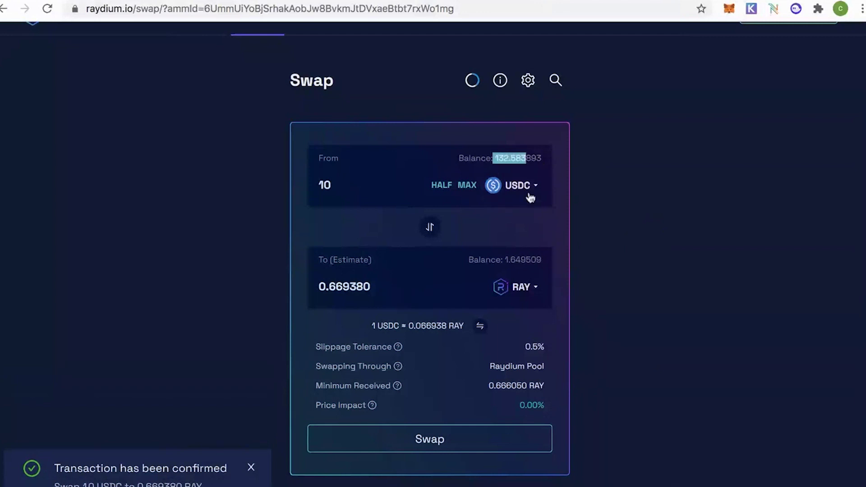
{"action": "left_click_drag", "start_coordinate": [504, 255], "coordinate": [615, 264]}
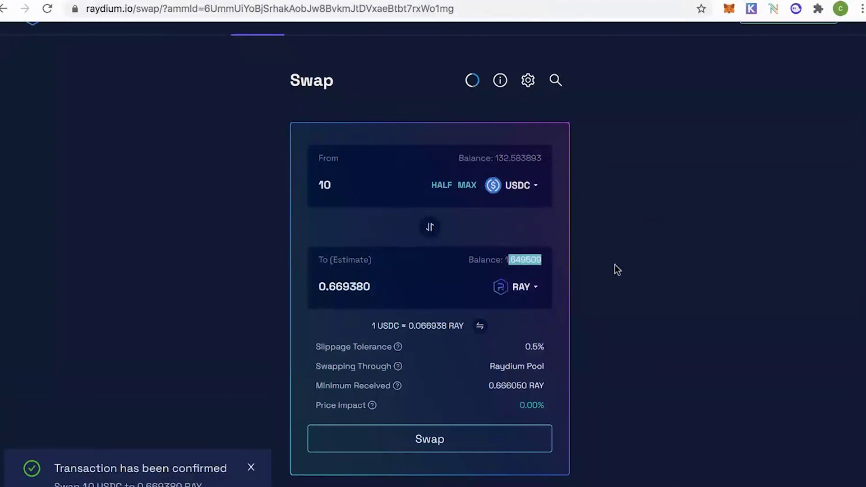
{"action": "left_click", "coordinate": [617, 269]}
{"action": "scroll", "coordinate": [589, 236], "scroll_direction": "up", "scroll_amount": 1}
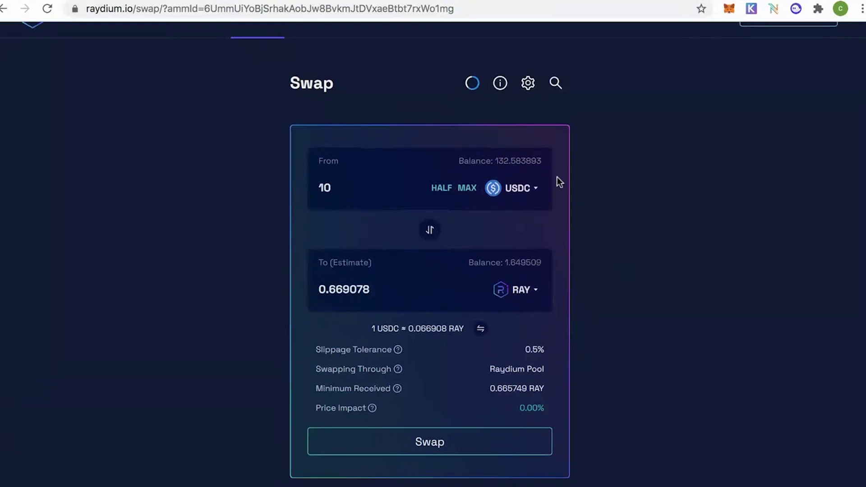
{"action": "scroll", "coordinate": [556, 177], "scroll_direction": "up", "scroll_amount": 1}
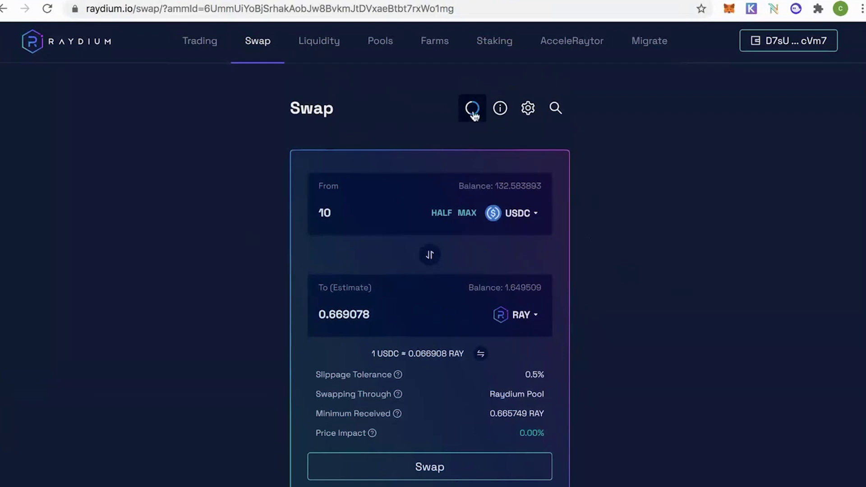
- Pair RAY with ATLAS for adding liquidity and enter the maximum ATLAS amount
{"action": "left_click", "coordinate": [328, 61]}
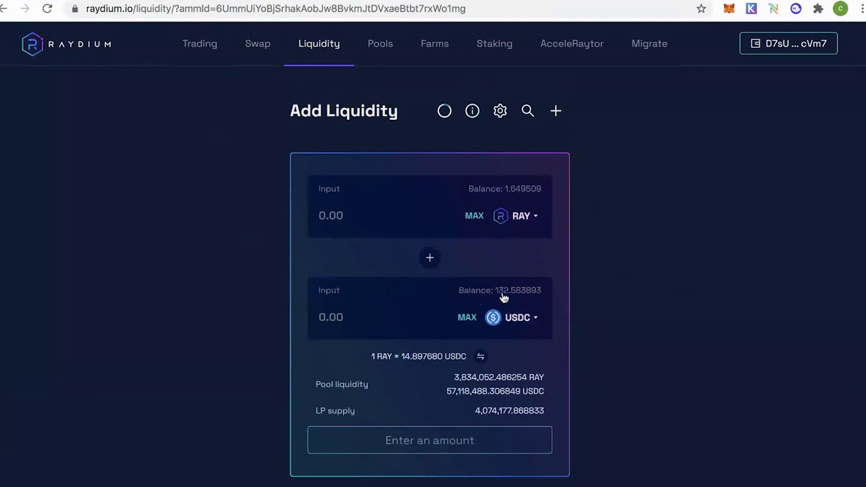
{"action": "left_click", "coordinate": [518, 216]}
{"action": "type", "text": "atla"}
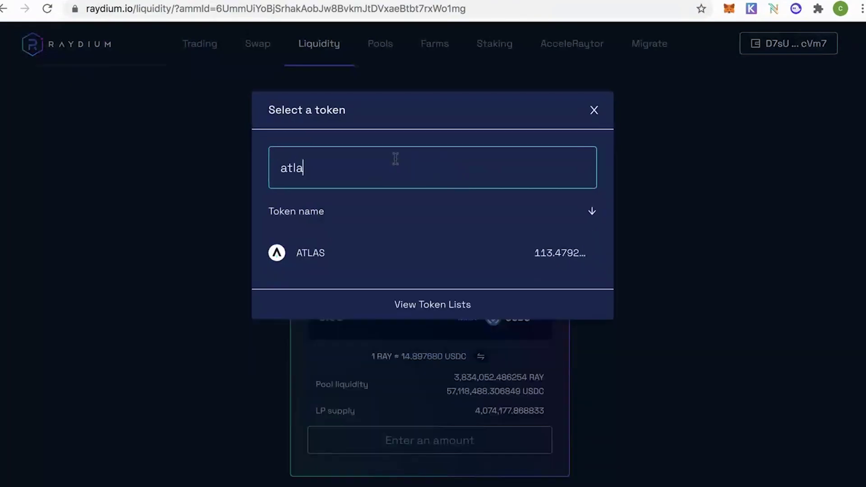
{"action": "type", "text": "s"}
{"action": "left_click", "coordinate": [401, 248]}
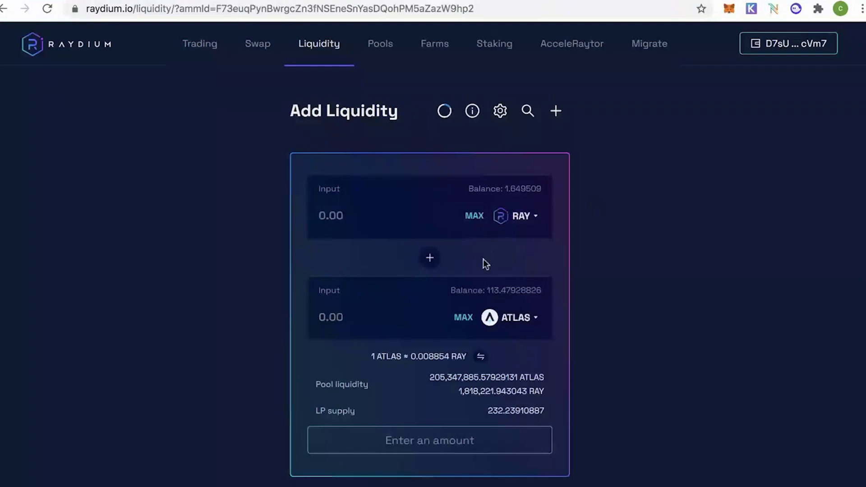
{"action": "scroll", "coordinate": [463, 305], "scroll_direction": "down", "scroll_amount": 1}
{"action": "left_click", "coordinate": [463, 305]}
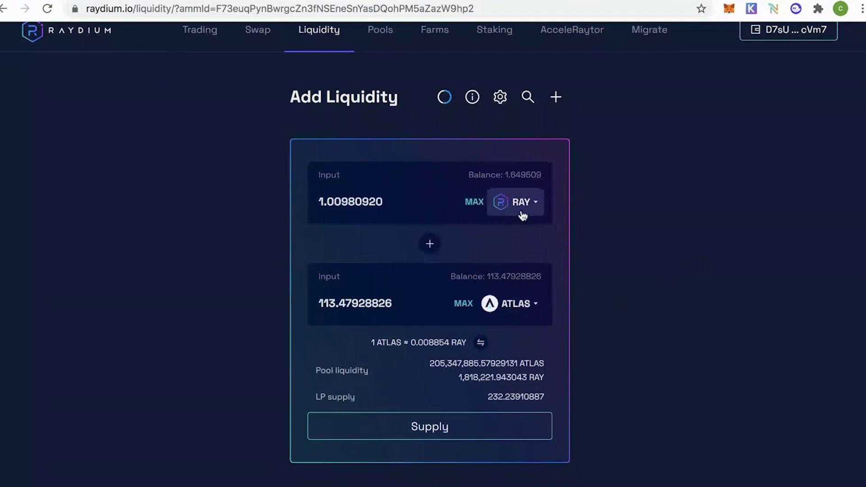
- Try 50 as the ATLAS liquidity amount and set it back to the maximum balance
{"action": "scroll", "coordinate": [518, 243], "scroll_direction": "down", "scroll_amount": 1}
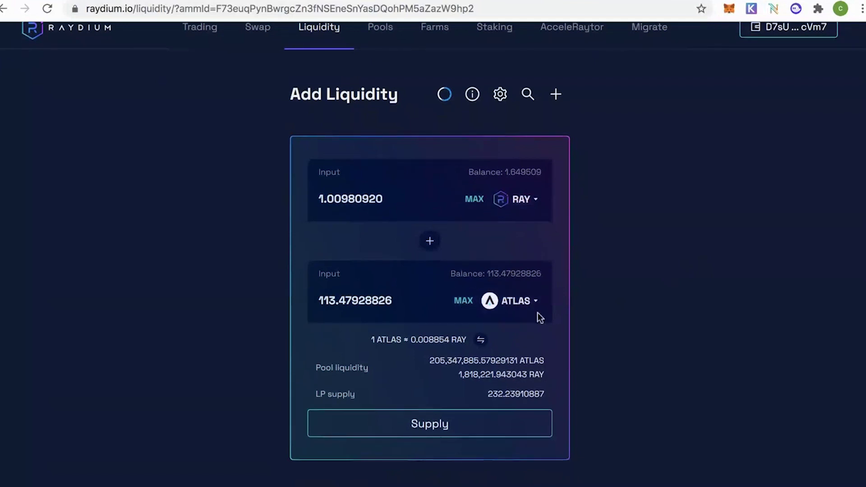
{"action": "left_click_drag", "start_coordinate": [382, 309], "coordinate": [305, 304]}
{"action": "type", "text": "50"}
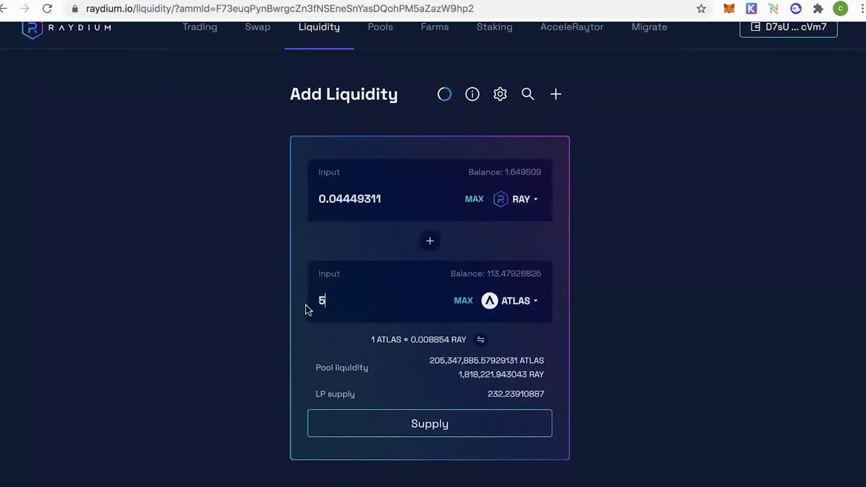
{"action": "left_click", "coordinate": [461, 303]}
{"action": "scroll", "coordinate": [550, 292], "scroll_direction": "up", "scroll_amount": 1}
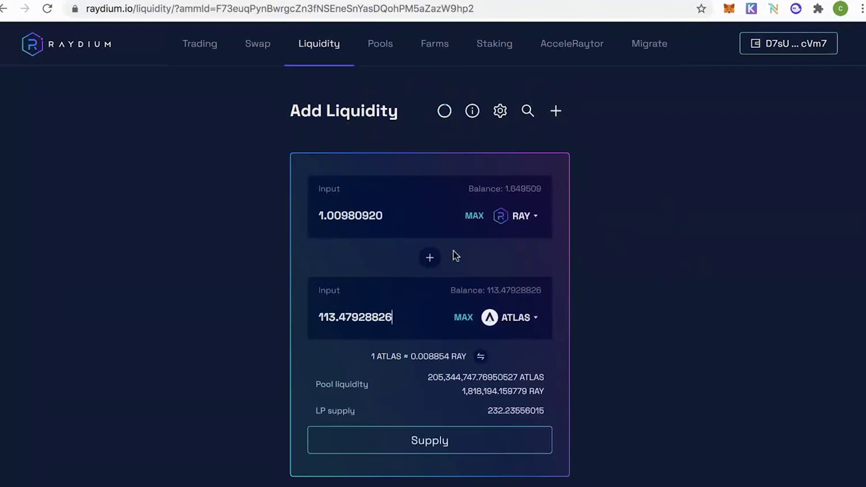
- Supply the RAY and ATLAS liquidity with wallet approval, and check the ATLAS-RAY entry under Your Liquidity
{"action": "scroll", "coordinate": [453, 250], "scroll_direction": "down", "scroll_amount": 1}
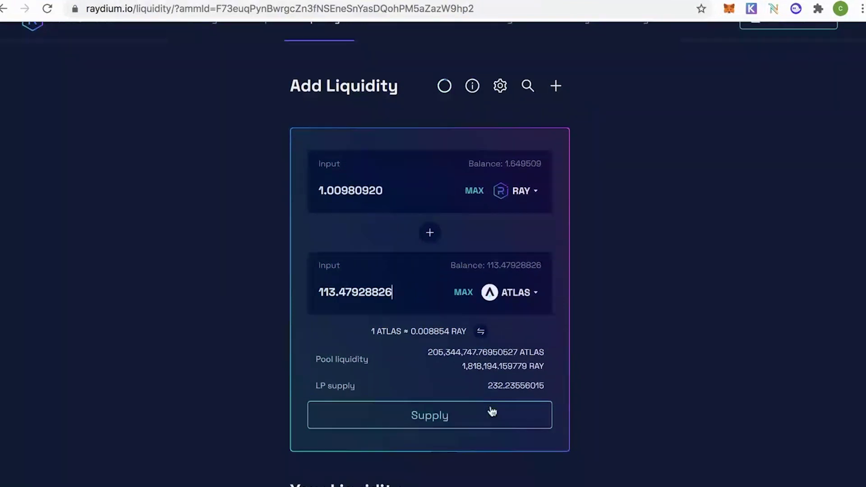
{"action": "left_click", "coordinate": [491, 412]}
{"action": "left_click", "coordinate": [795, 450]}
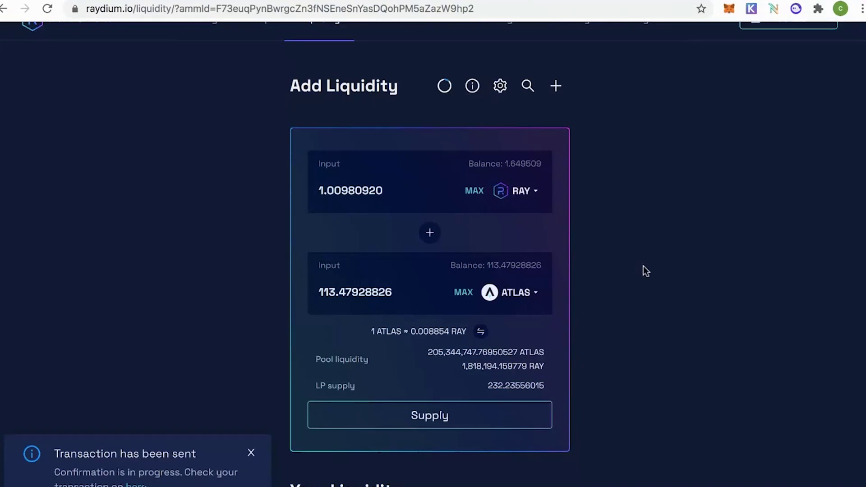
{"action": "scroll", "coordinate": [576, 241], "scroll_direction": "down", "scroll_amount": 1}
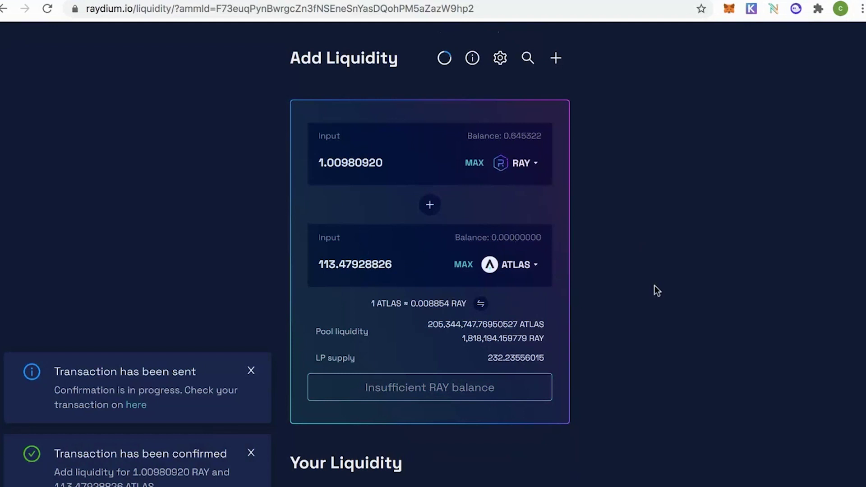
{"action": "scroll", "coordinate": [657, 290], "scroll_direction": "down", "scroll_amount": 3}
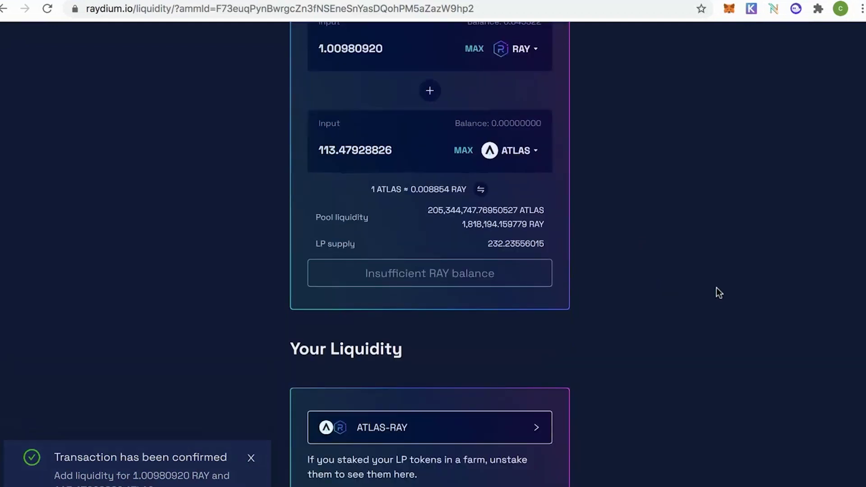
- Check the remaining RAY balance and review the pooled amounts of the ATLAS-RAY position under Your Liquidity
{"action": "scroll", "coordinate": [479, 170], "scroll_direction": "up", "scroll_amount": 1}
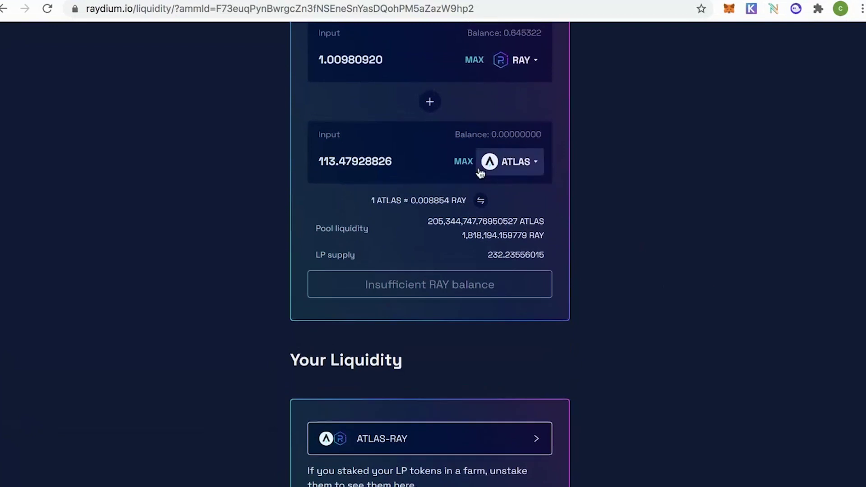
{"action": "scroll", "coordinate": [511, 129], "scroll_direction": "up", "scroll_amount": 3}
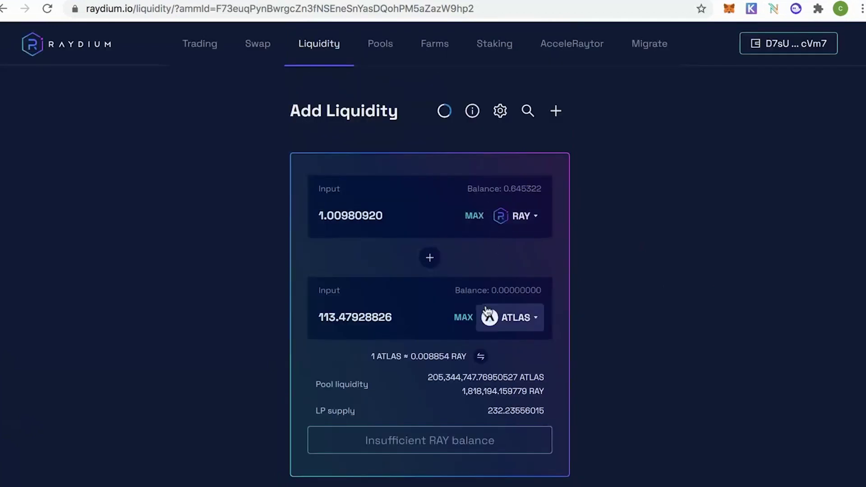
{"action": "left_click_drag", "start_coordinate": [498, 185], "coordinate": [569, 188]}
{"action": "scroll", "coordinate": [432, 405], "scroll_direction": "down", "scroll_amount": 4}
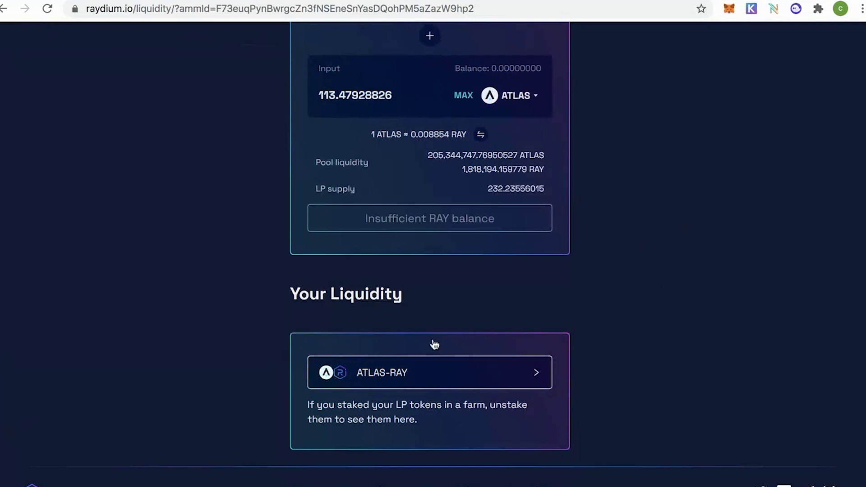
{"action": "left_click", "coordinate": [444, 368]}
{"action": "scroll", "coordinate": [404, 373], "scroll_direction": "down", "scroll_amount": 1}
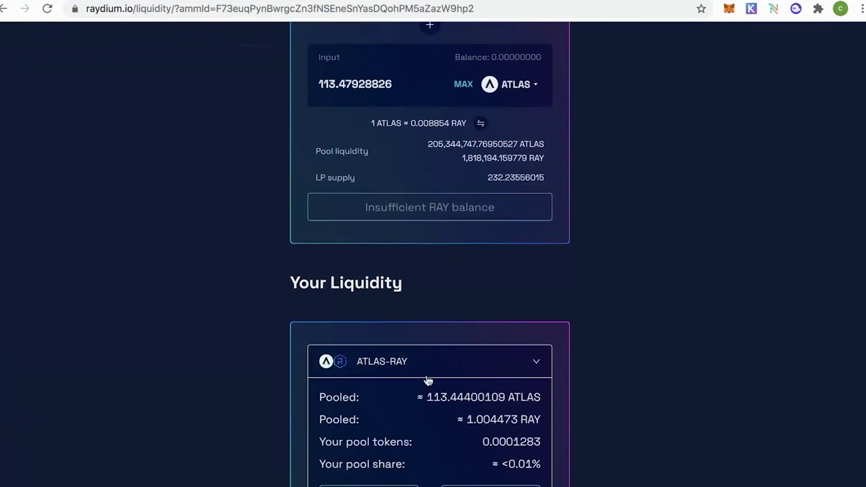
{"action": "scroll", "coordinate": [397, 329], "scroll_direction": "down", "scroll_amount": 3}
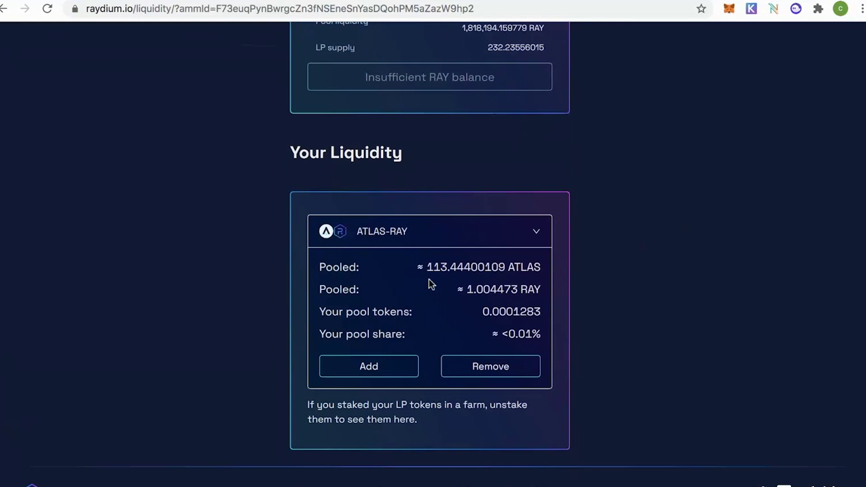
{"action": "left_click", "coordinate": [354, 374]}
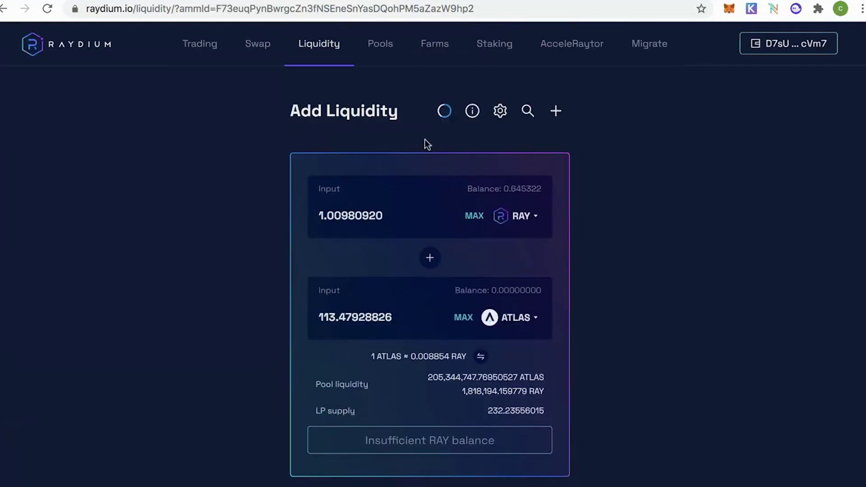
- Look over the ATLAS-RAY LP entry among the Fusion Farms and recheck the ATLAS-RAY position on the Liquidity page
{"action": "left_click", "coordinate": [443, 54]}
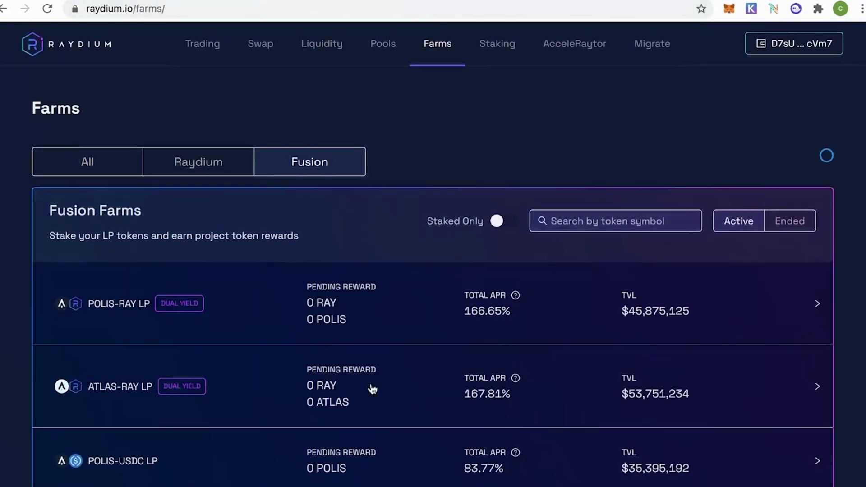
{"action": "scroll", "coordinate": [367, 383], "scroll_direction": "down", "scroll_amount": 2}
{"action": "scroll", "coordinate": [352, 289], "scroll_direction": "up", "scroll_amount": 2}
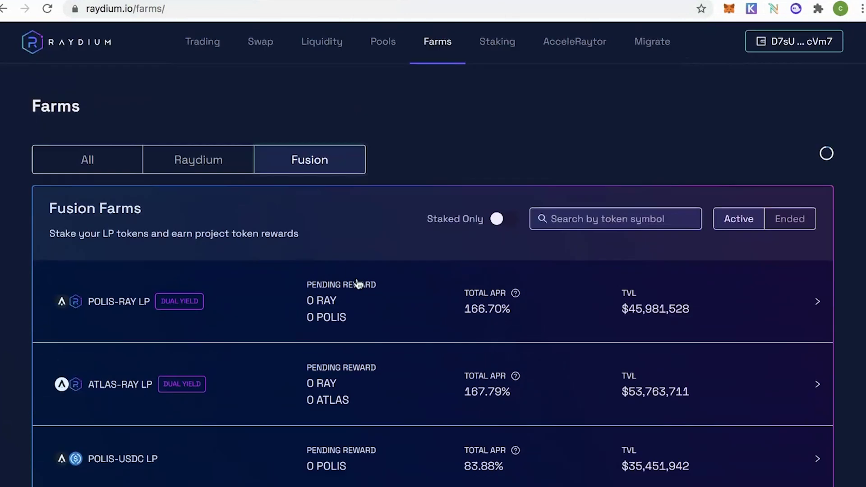
{"action": "scroll", "coordinate": [496, 207], "scroll_direction": "down", "scroll_amount": 1}
{"action": "scroll", "coordinate": [483, 193], "scroll_direction": "up", "scroll_amount": 1}
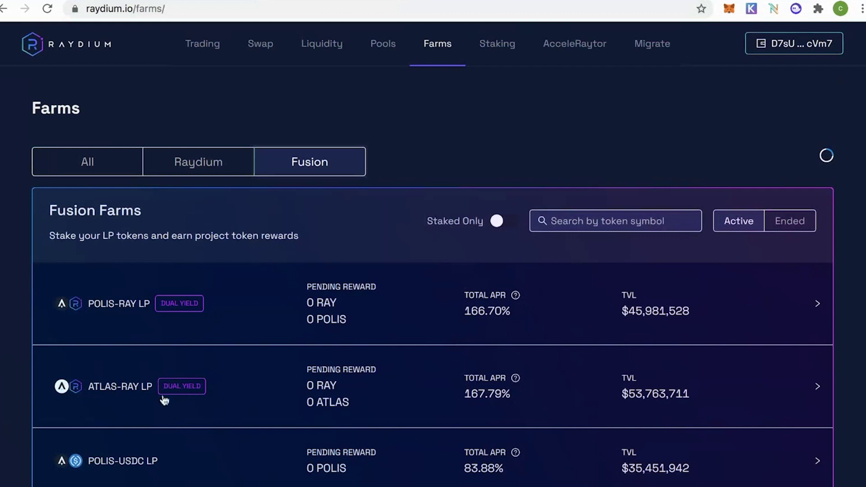
{"action": "left_click", "coordinate": [303, 53]}
{"action": "scroll", "coordinate": [563, 334], "scroll_direction": "down", "scroll_amount": 3}
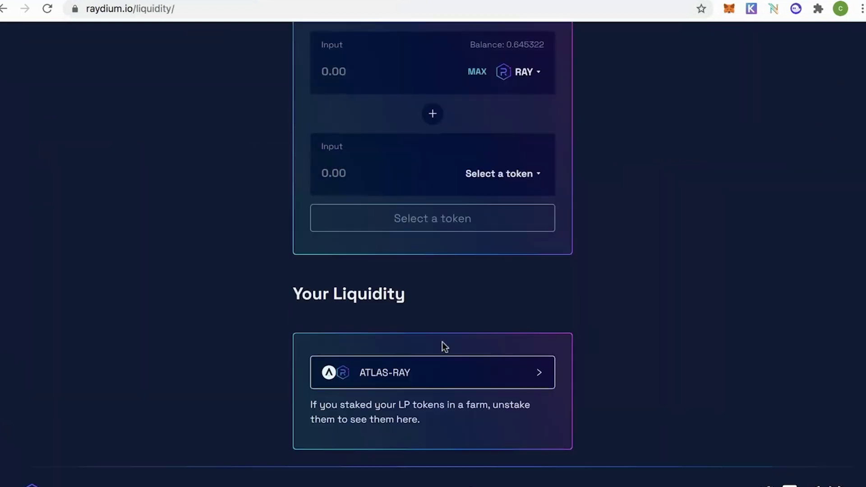
{"action": "scroll", "coordinate": [436, 307], "scroll_direction": "up", "scroll_amount": 3}
- Stake the maximum LP balance of 0.00012830 in the ATLAS-RAY fusion farm and approve the transaction in the Sollet wallet
{"action": "left_click", "coordinate": [440, 59]}
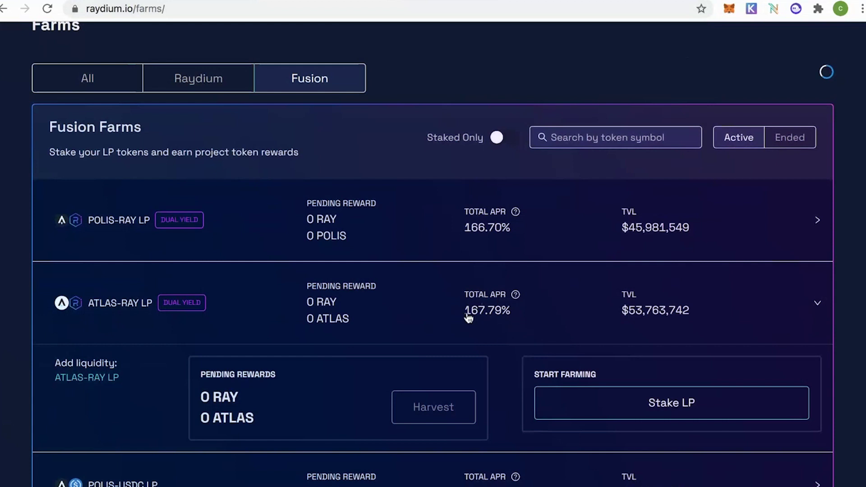
{"action": "left_click_drag", "start_coordinate": [465, 315], "coordinate": [503, 316]}
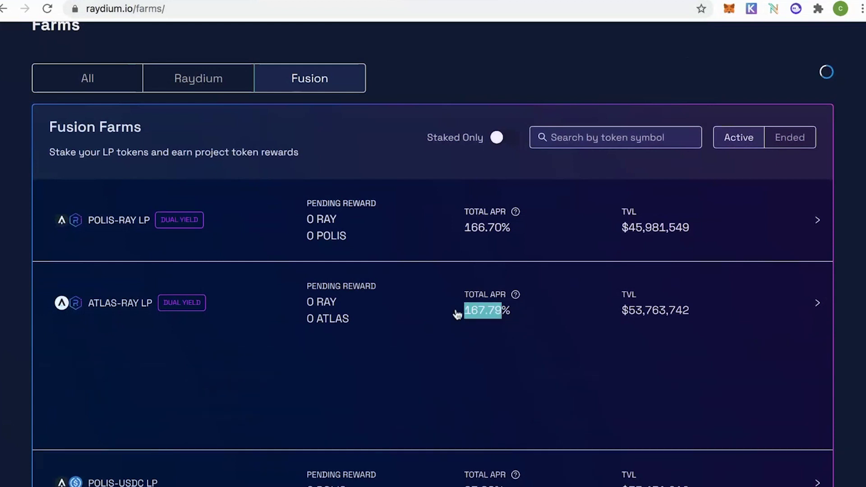
{"action": "left_click", "coordinate": [566, 312]}
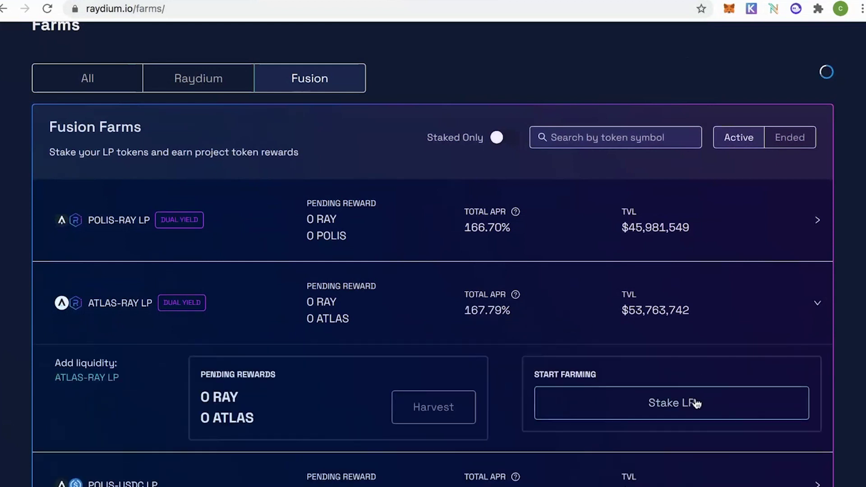
{"action": "left_click", "coordinate": [676, 396]}
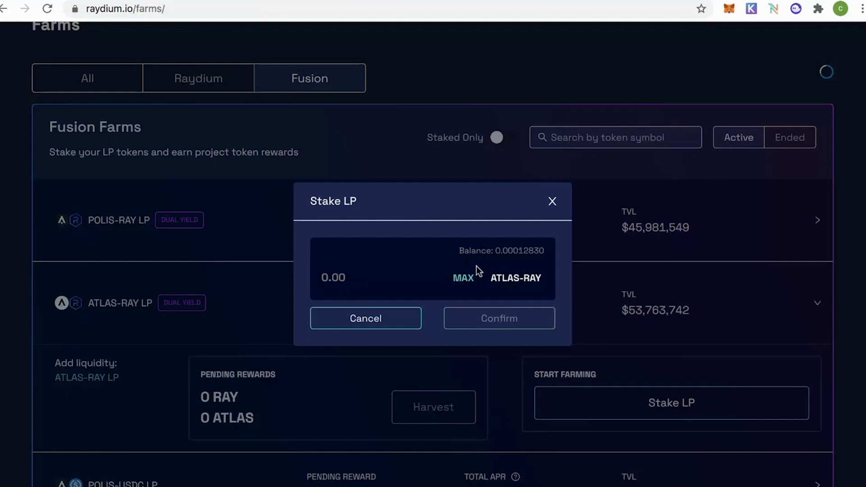
{"action": "left_click", "coordinate": [458, 277]}
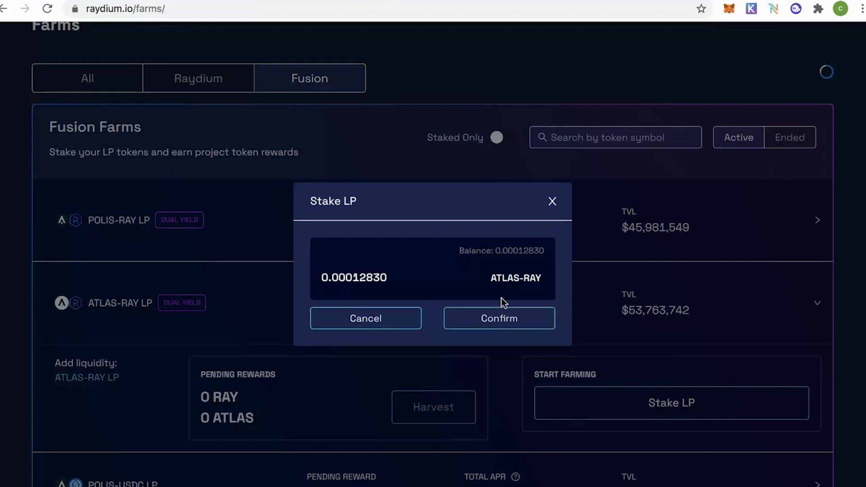
{"action": "left_click", "coordinate": [499, 327]}
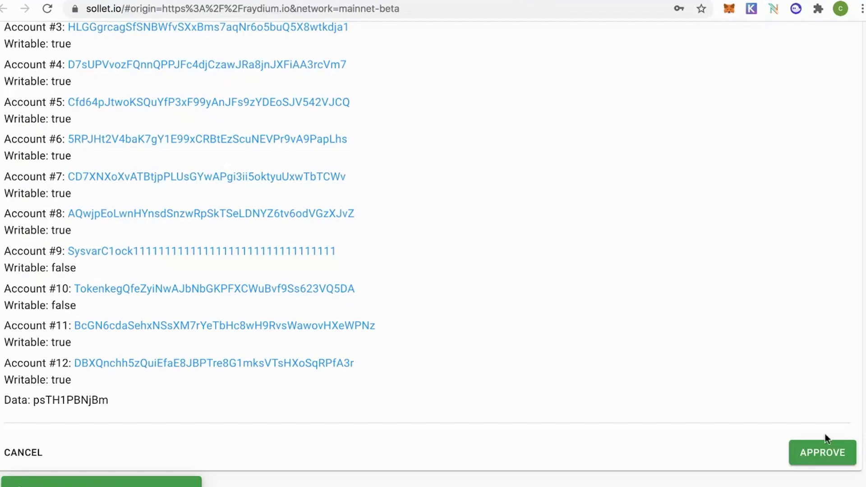
{"action": "left_click", "coordinate": [833, 464]}
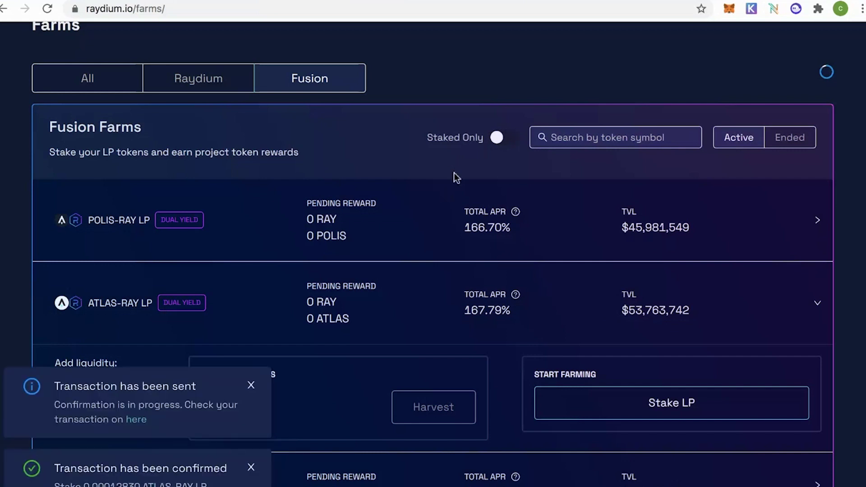
- Check the staked LP amount in the ATLAS-RAY farm's details
{"action": "scroll", "coordinate": [454, 172], "scroll_direction": "down", "scroll_amount": 2}
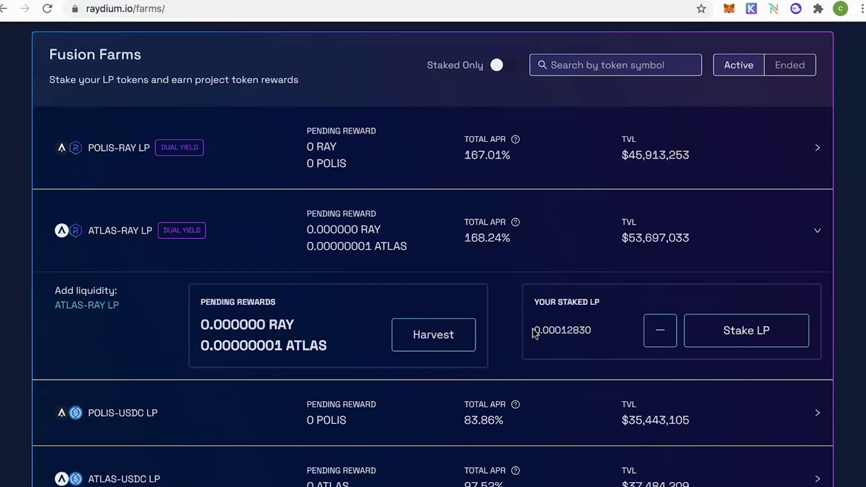
{"action": "left_click_drag", "start_coordinate": [532, 329], "coordinate": [606, 332]}
{"action": "left_click", "coordinate": [532, 347]}
{"action": "left_click_drag", "start_coordinate": [542, 330], "coordinate": [587, 321]}
- Try out unstaking the maximum ATLAS-RAY LP amount and dismiss the form without confirming
{"action": "left_click", "coordinate": [669, 334]}
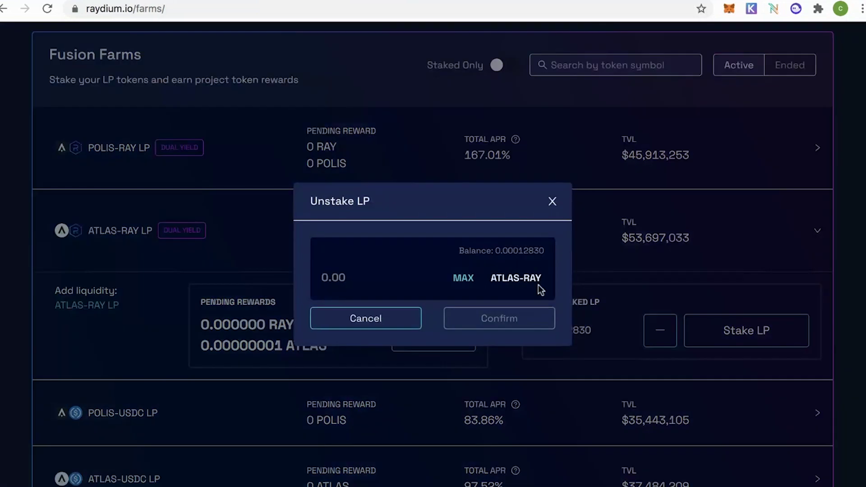
{"action": "left_click", "coordinate": [467, 278]}
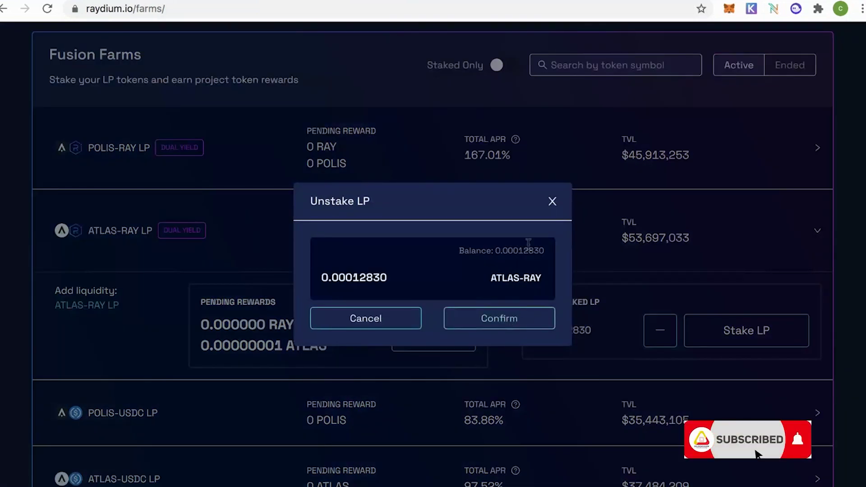
{"action": "left_click", "coordinate": [550, 204]}
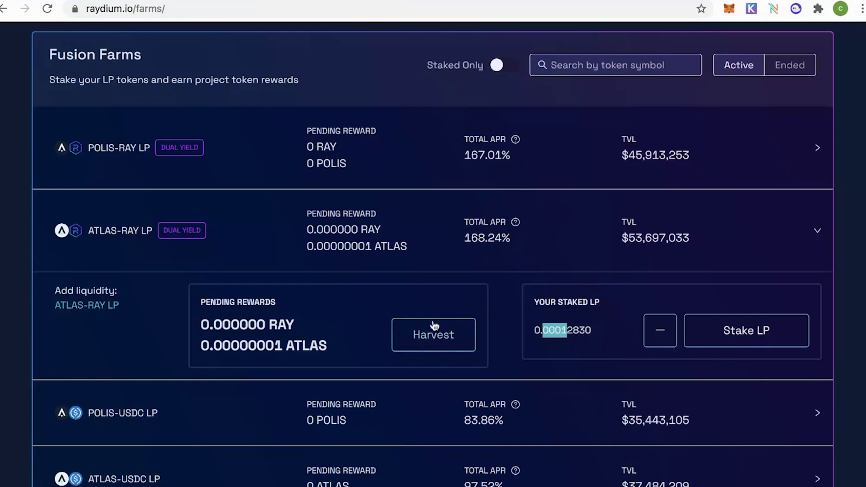
- Check the ATLAS-RAY farm's pending rewards and view the RAY pool's details on the Staking page
{"action": "left_click_drag", "start_coordinate": [212, 320], "coordinate": [266, 321]}
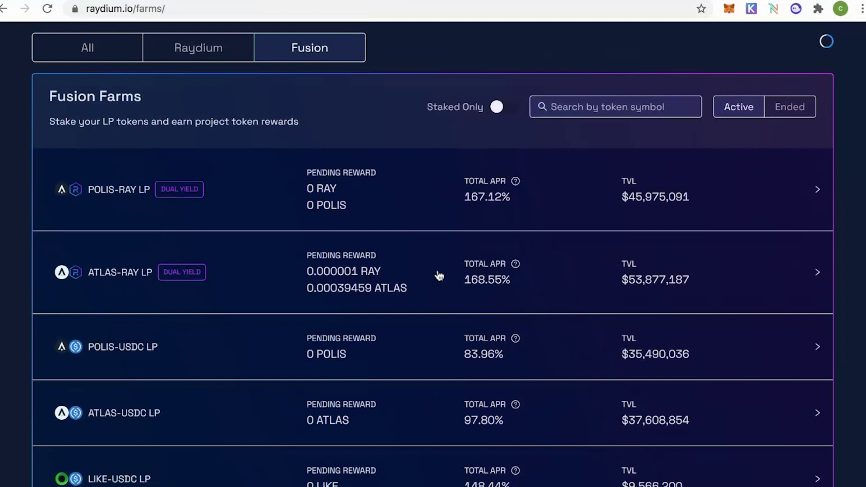
{"action": "scroll", "coordinate": [438, 275], "scroll_direction": "up", "scroll_amount": 1}
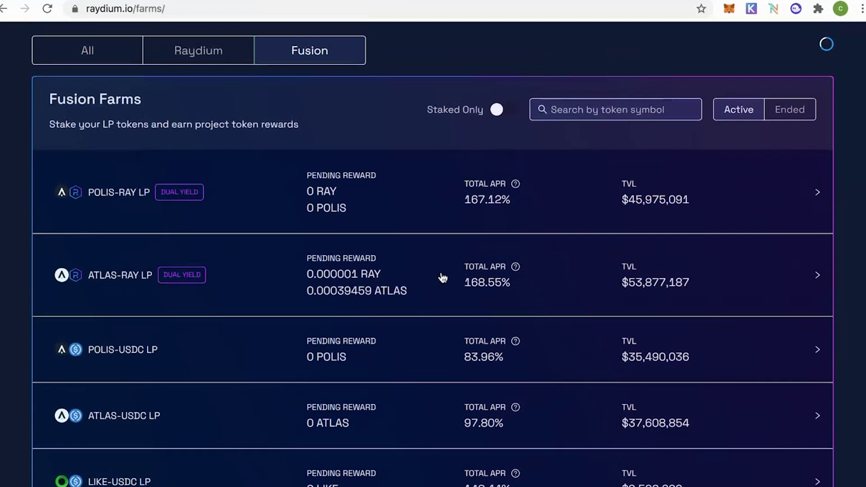
{"action": "scroll", "coordinate": [442, 277], "scroll_direction": "up", "scroll_amount": 3}
{"action": "left_click", "coordinate": [497, 43]}
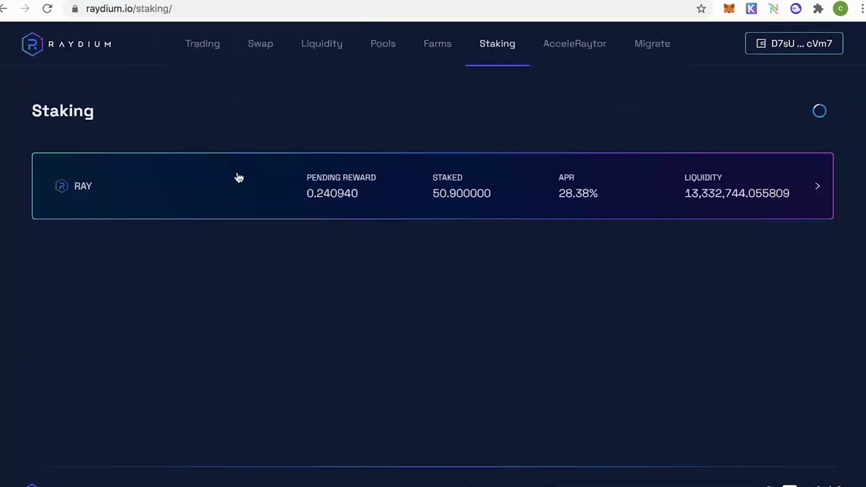
{"action": "left_click", "coordinate": [239, 177]}
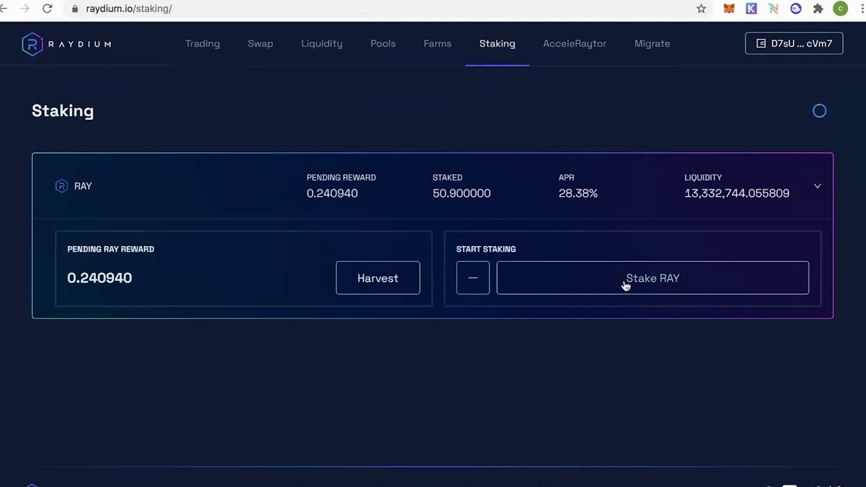
{"action": "left_click", "coordinate": [264, 178]}
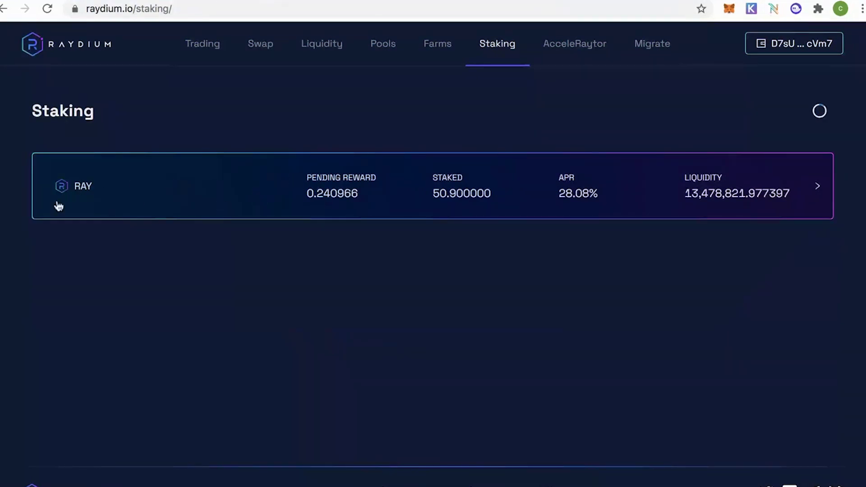
- Harvest the pending RAY reward from the RAY staking pool
{"action": "left_click", "coordinate": [426, 207]}
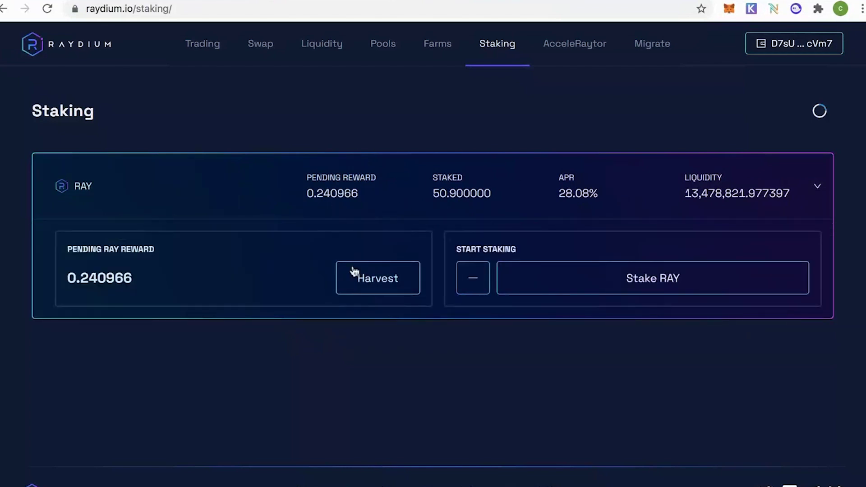
{"action": "left_click_drag", "start_coordinate": [308, 197], "coordinate": [352, 193]}
{"action": "left_click", "coordinate": [349, 193]}
{"action": "left_click", "coordinate": [389, 287]}
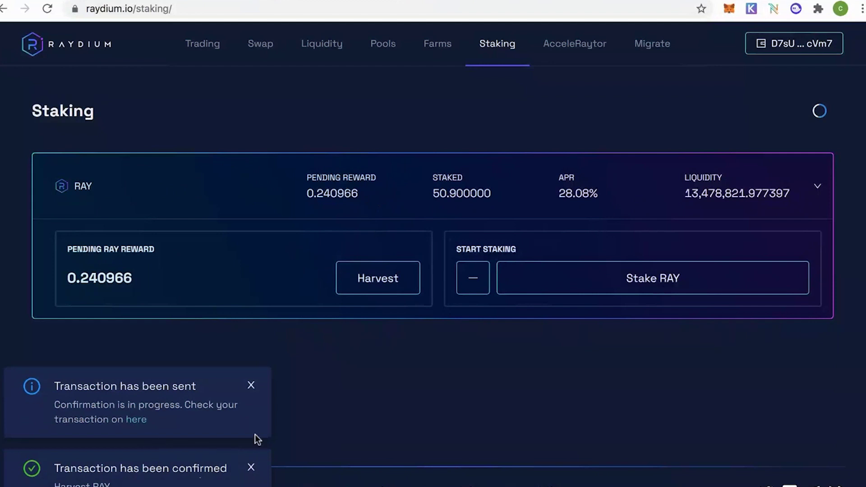
- Check the RAY staking pool's pending reward after the harvest
{"action": "left_click", "coordinate": [311, 215]}
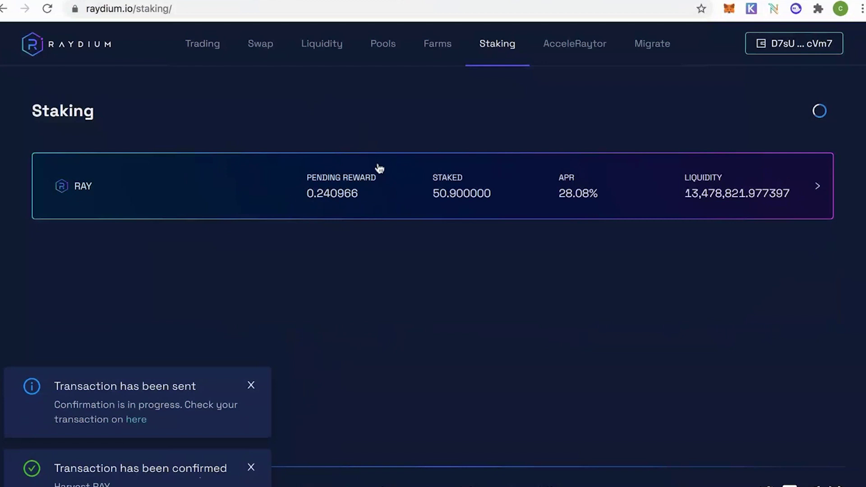
{"action": "left_click", "coordinate": [514, 201]}
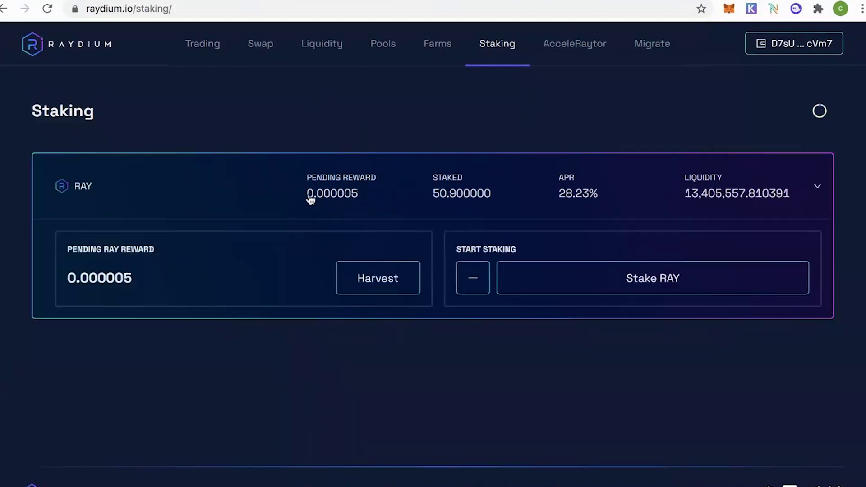
{"action": "left_click_drag", "start_coordinate": [309, 194], "coordinate": [366, 200]}
{"action": "left_click", "coordinate": [338, 194]}
{"action": "left_click_drag", "start_coordinate": [310, 199], "coordinate": [354, 204]}
{"action": "left_click", "coordinate": [369, 351]}
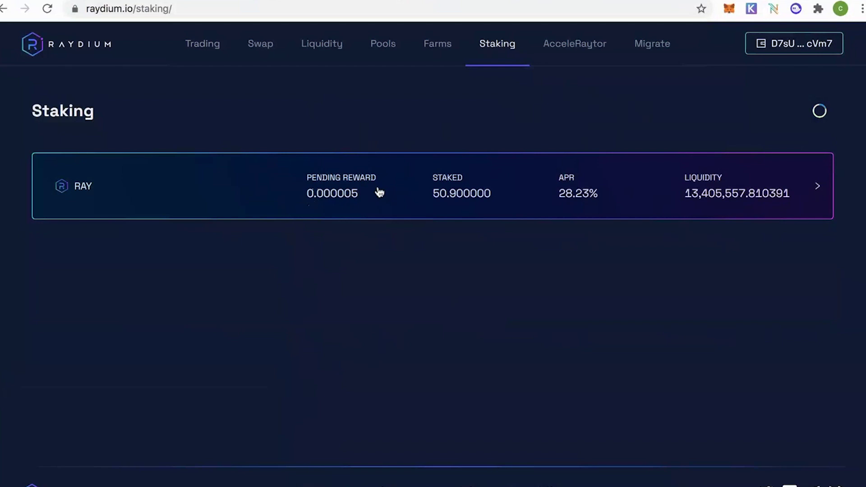
- Look through the AcceleRaytor launchpad's pools, including the GRAPE pool's access and status, and return to the Staking page
{"action": "left_click", "coordinate": [562, 54]}
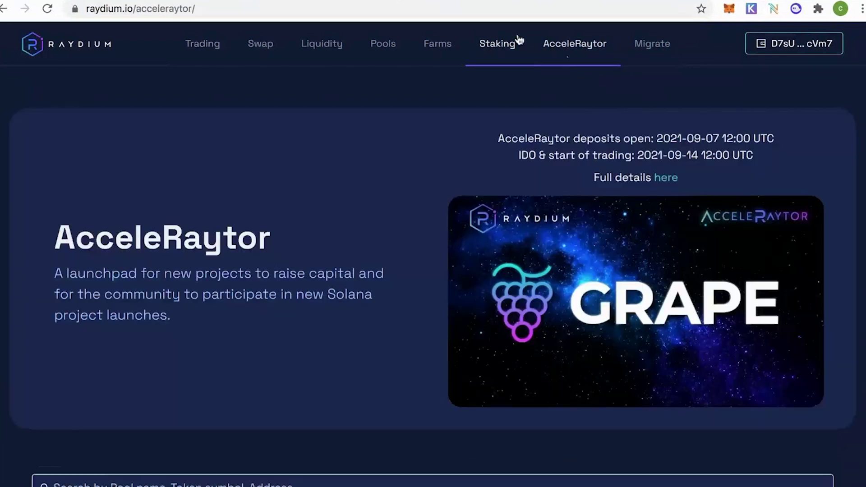
{"action": "left_click", "coordinate": [520, 39]}
{"action": "scroll", "coordinate": [573, 309], "scroll_direction": "down", "scroll_amount": 8}
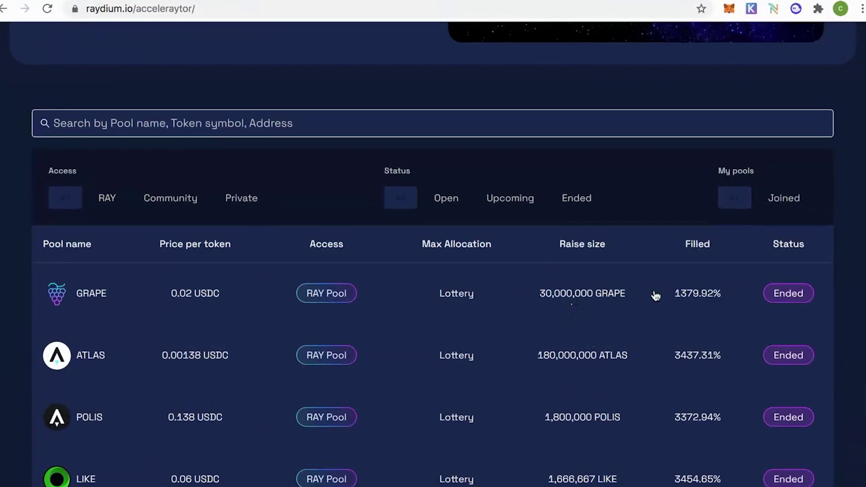
{"action": "scroll", "coordinate": [720, 305], "scroll_direction": "up", "scroll_amount": 1}
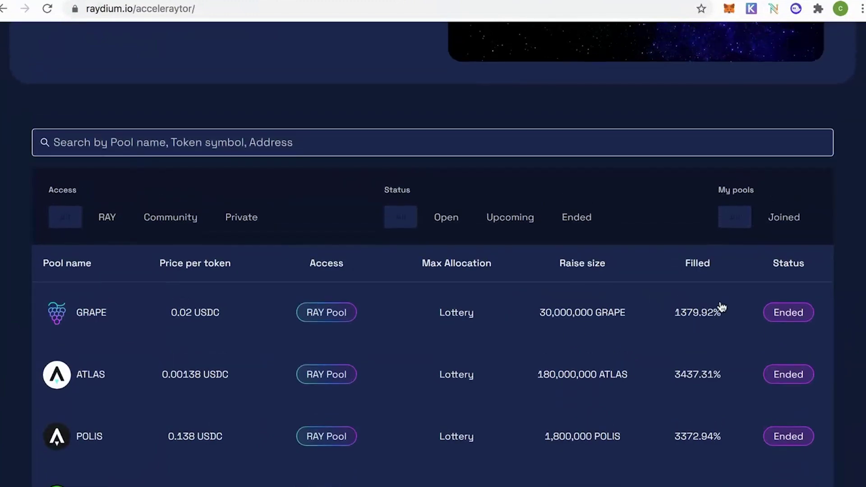
{"action": "scroll", "coordinate": [720, 305], "scroll_direction": "up", "scroll_amount": 8}
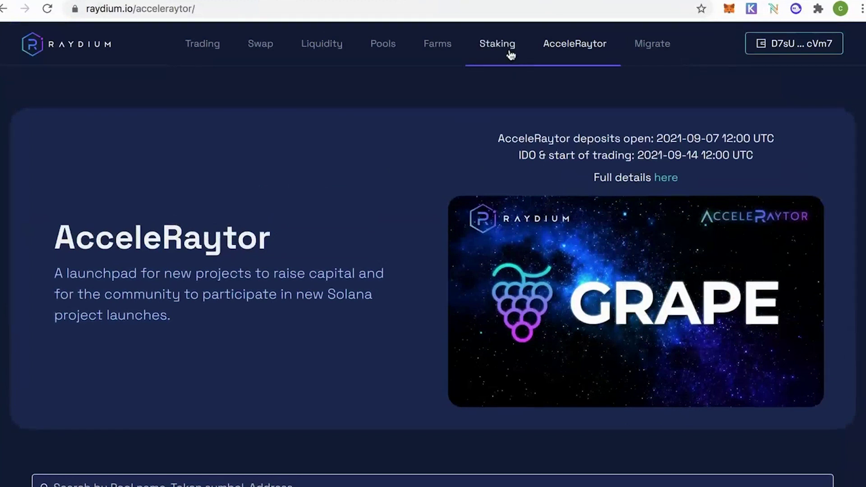
{"action": "left_click", "coordinate": [510, 54]}
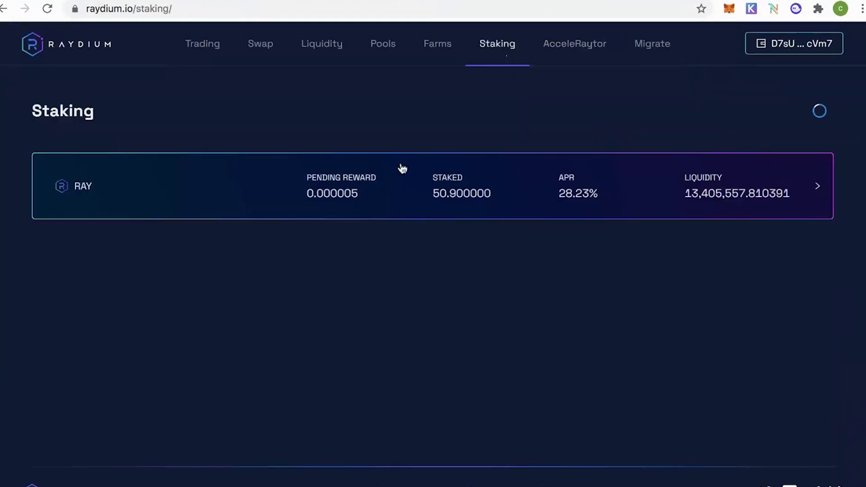